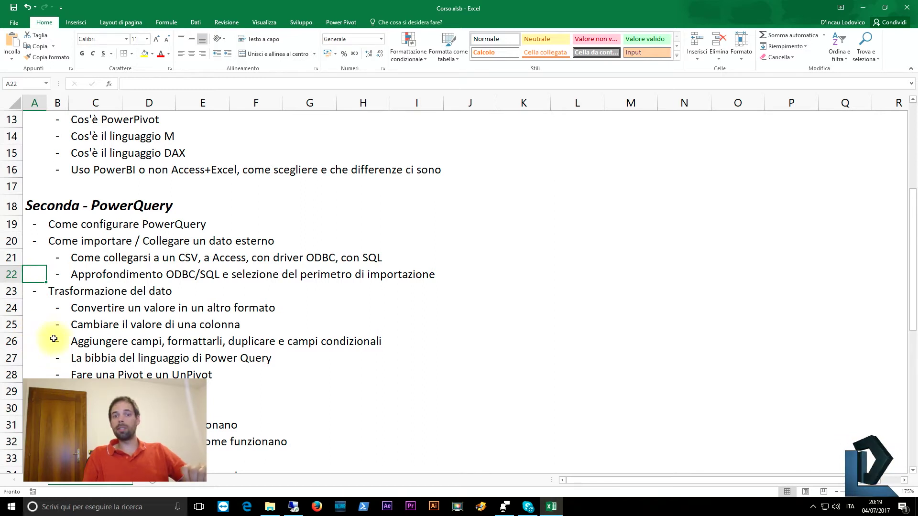
Step: Switch from the course outline workbook to the query editor and show the column-adding commands for Tabella_Test
drag(73, 341, 388, 345)
click(421, 346)
click(293, 507)
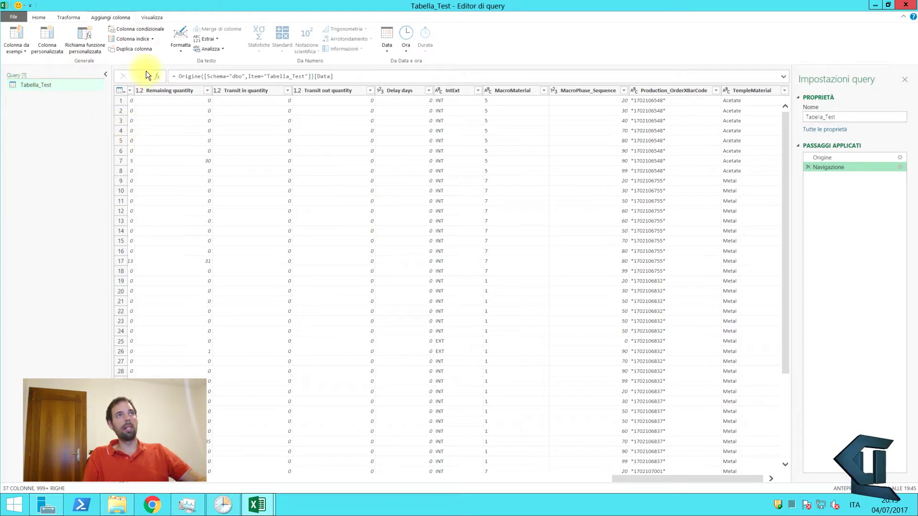
click(62, 16)
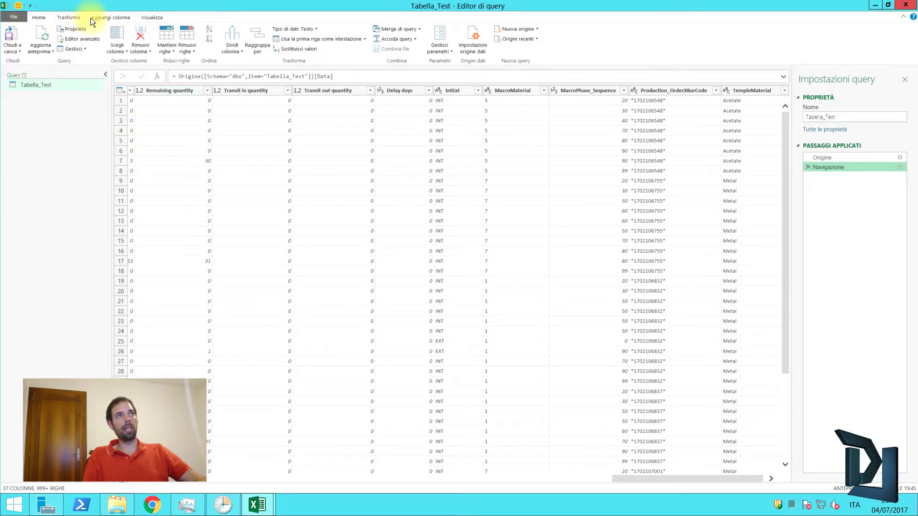
click(107, 18)
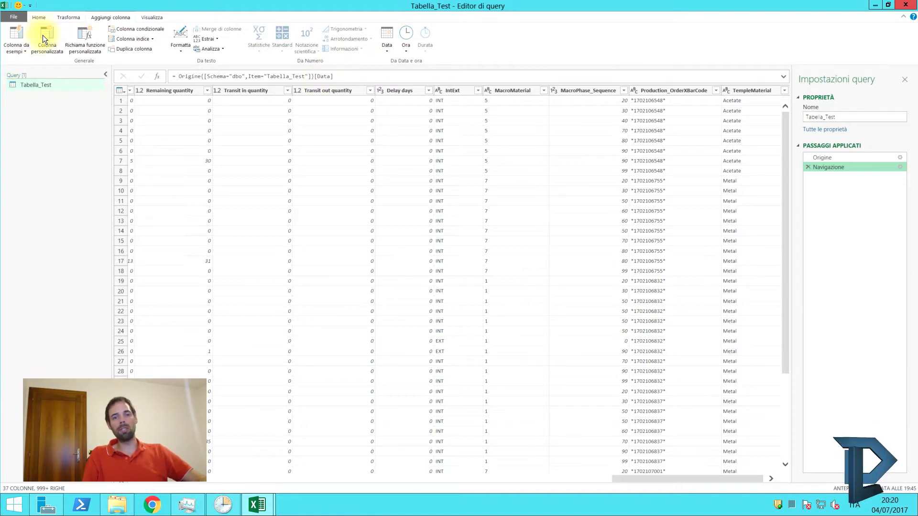
Step: Start a conditional column whose first rule tests whether Type is equal to the Scheduled finish week column
click(153, 29)
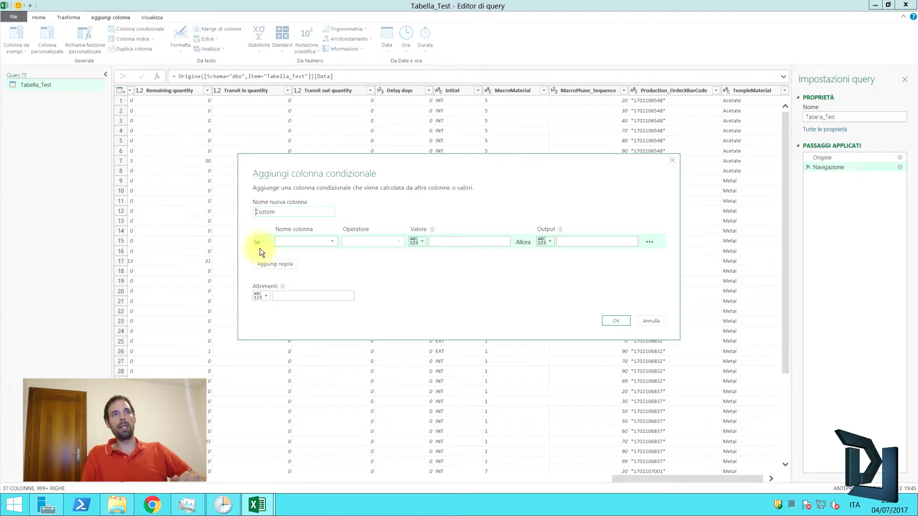
click(322, 243)
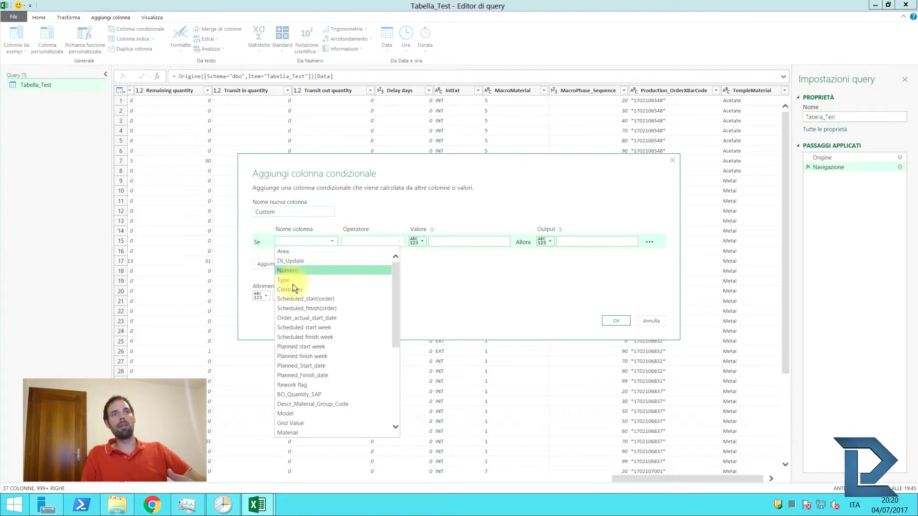
click(293, 282)
click(370, 241)
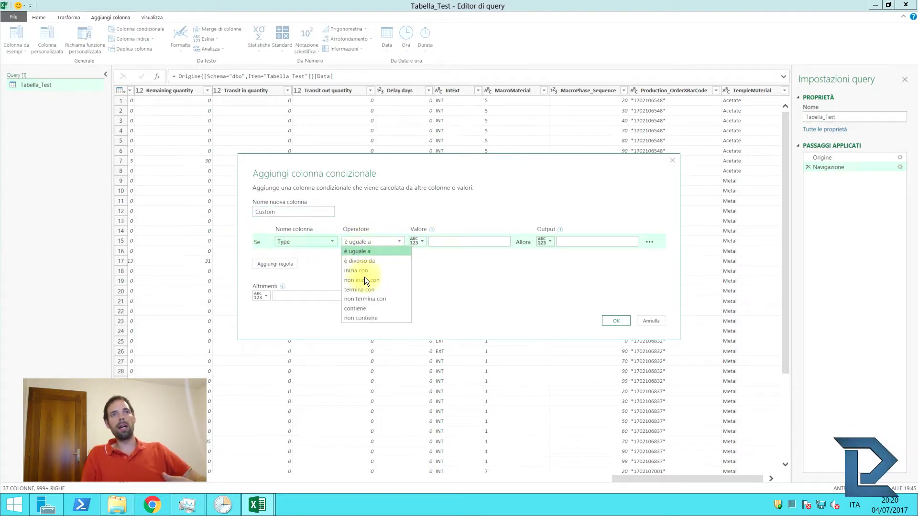
click(454, 241)
text(CBCXV)
click(423, 243)
click(426, 265)
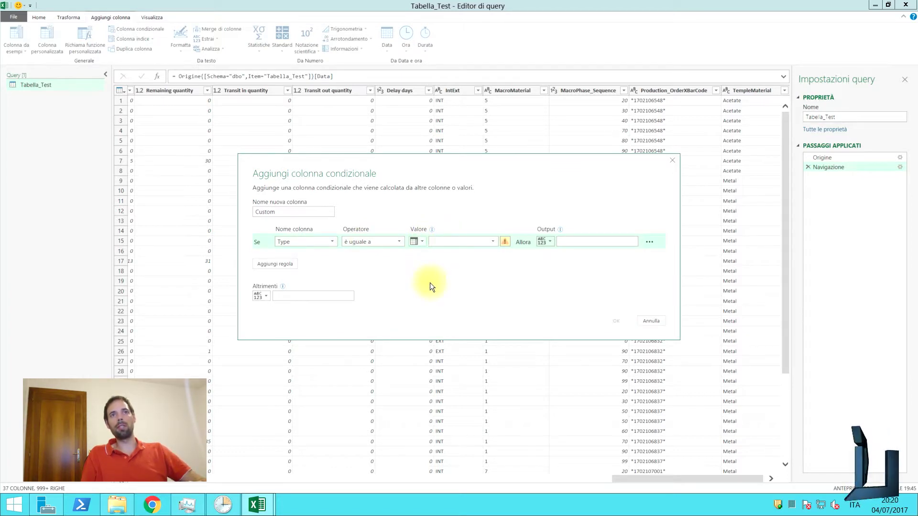
click(463, 243)
click(439, 337)
Step: Set the first rule's output to CXVBCXVB and view the value-type choices for the output and the otherwise result
click(579, 244)
text(CXVBCXVB)
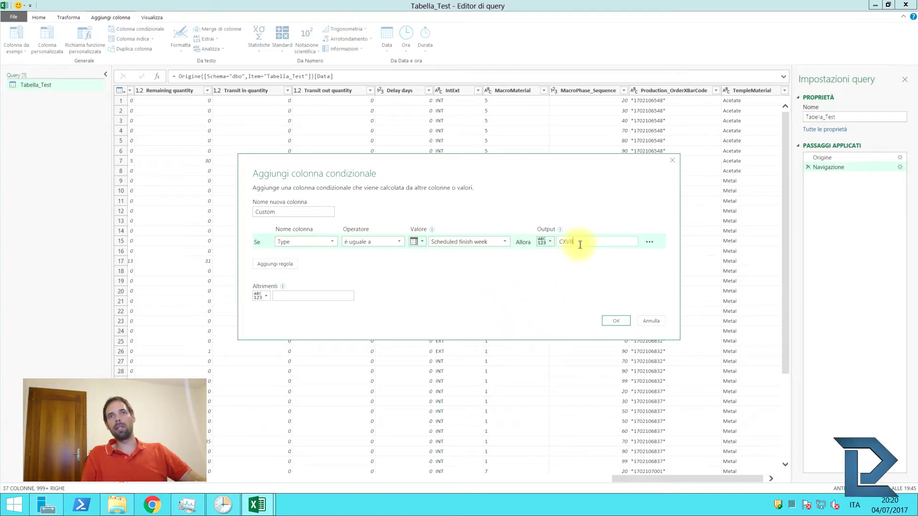
click(549, 243)
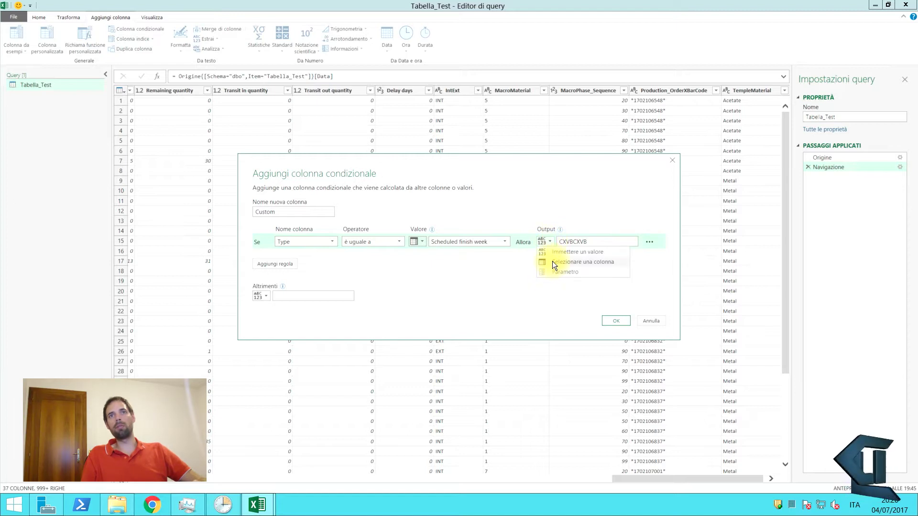
click(264, 296)
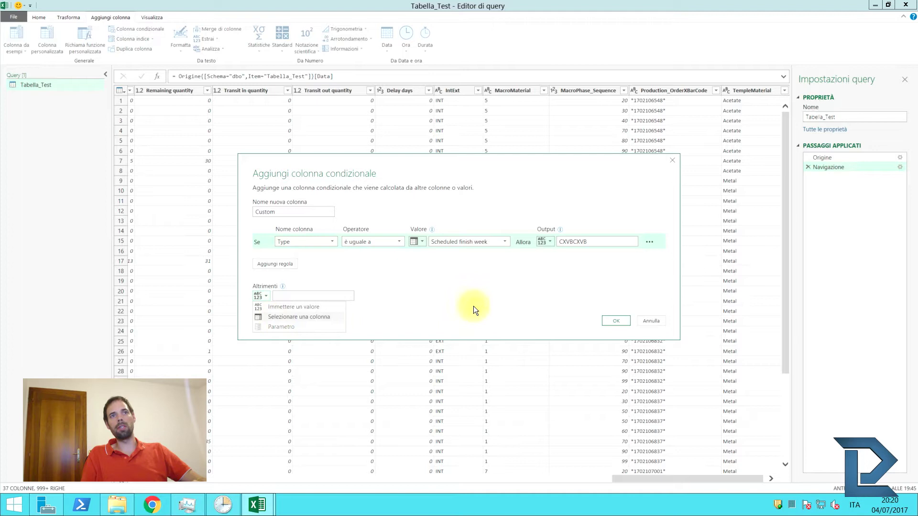
Step: Add three empty rules below the first one and try to confirm the conditional column named Custom
click(269, 264)
click(274, 281)
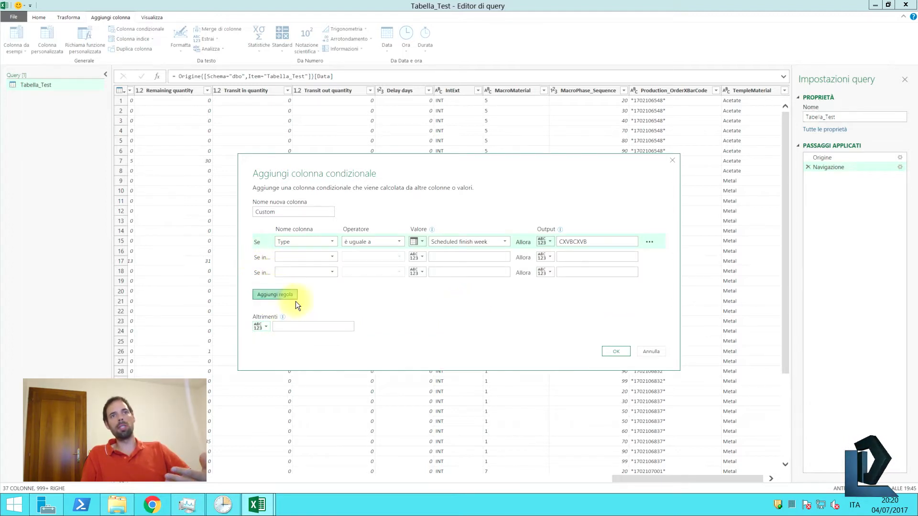
click(292, 297)
double_click(298, 212)
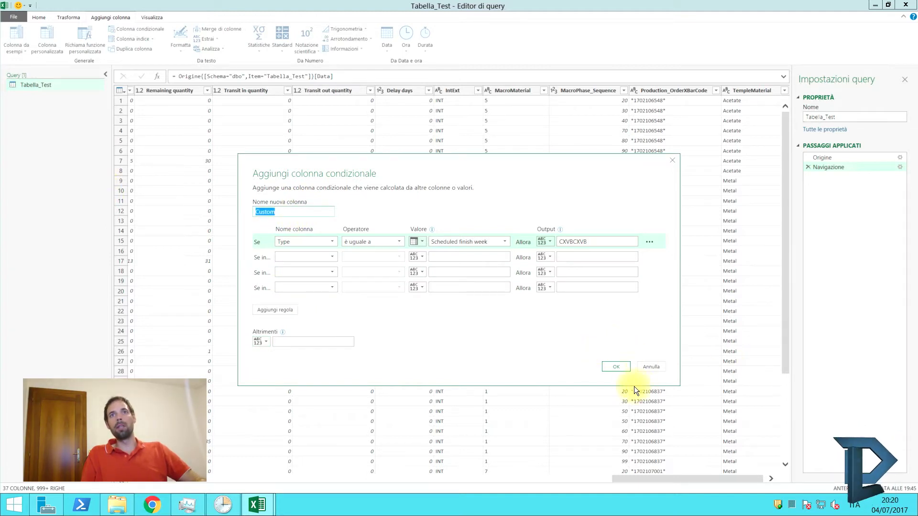
click(616, 366)
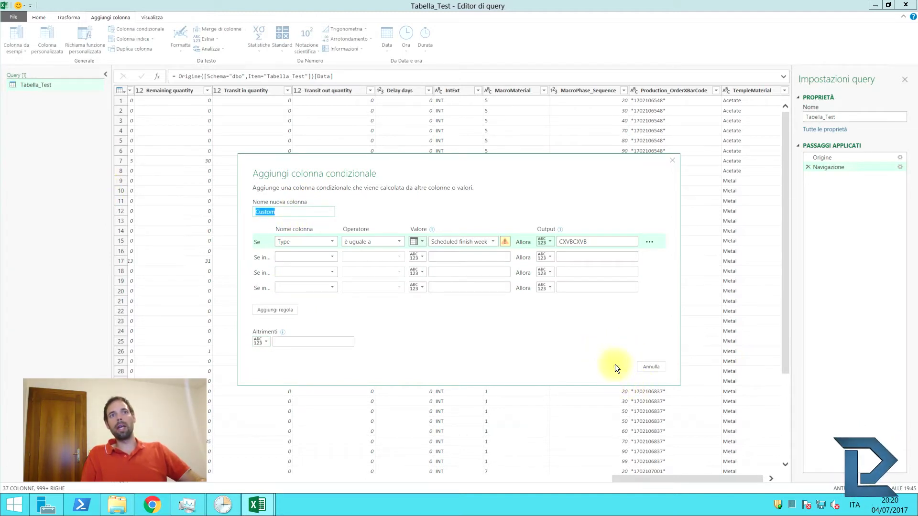
Step: Change the first rule's comparison column to Model and try to confirm the conditional column
click(473, 242)
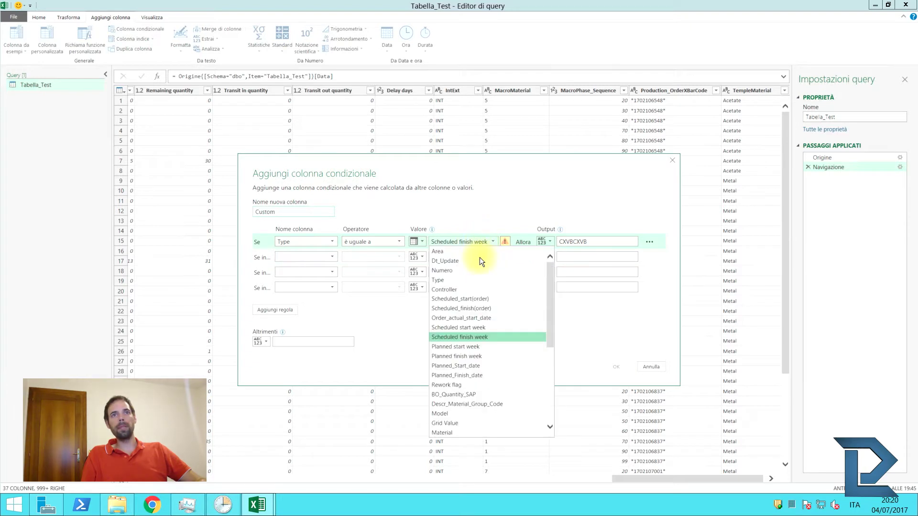
click(453, 413)
click(617, 370)
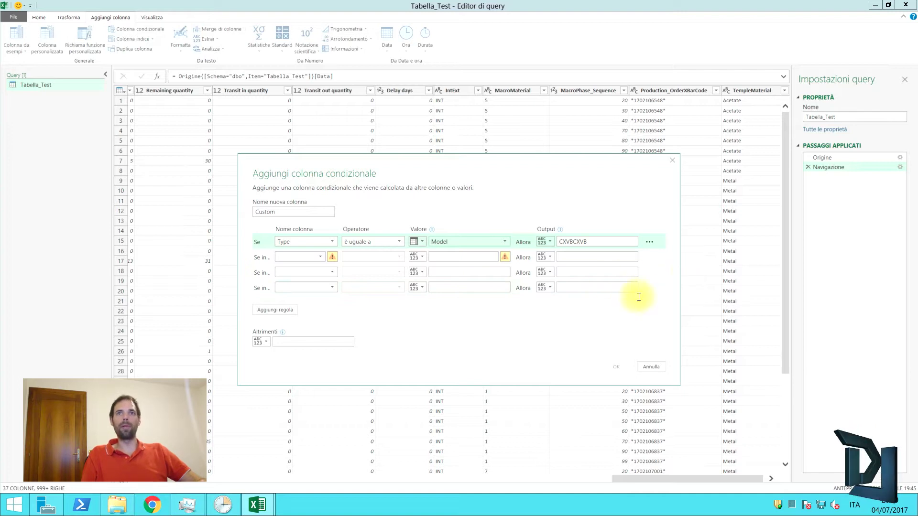
Step: Delete the three empty rules from the conditional column and confirm it with only the Type rule
click(650, 288)
click(674, 295)
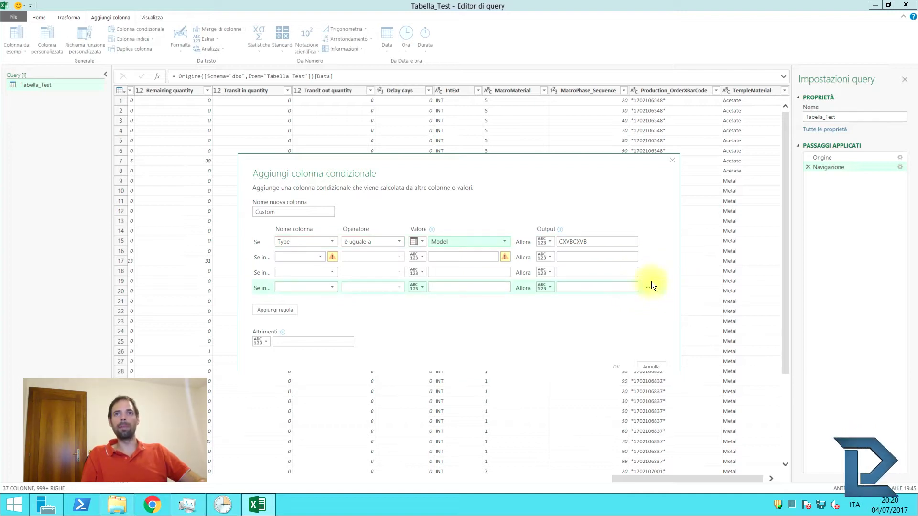
click(650, 272)
click(674, 276)
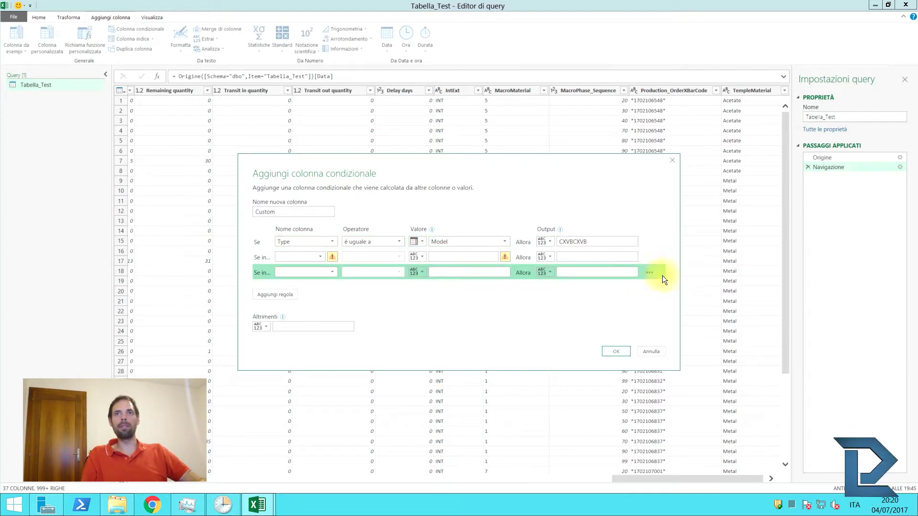
click(653, 260)
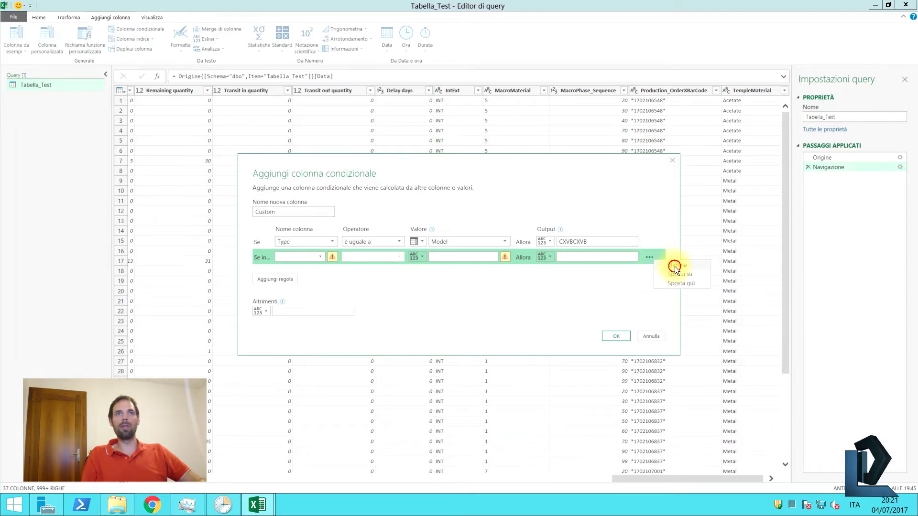
click(676, 266)
click(622, 319)
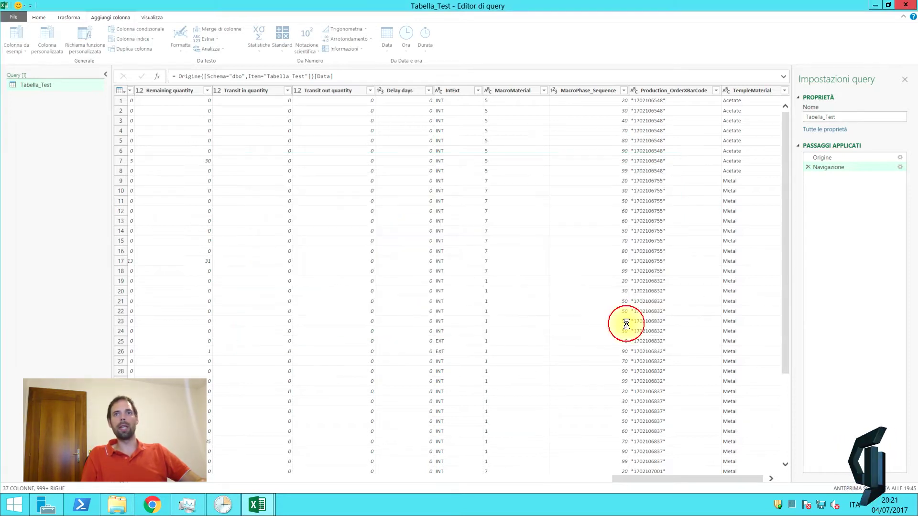
Step: Review the settings of the added conditional column step, leave them as they are, and delete that step from the query
click(894, 179)
click(901, 177)
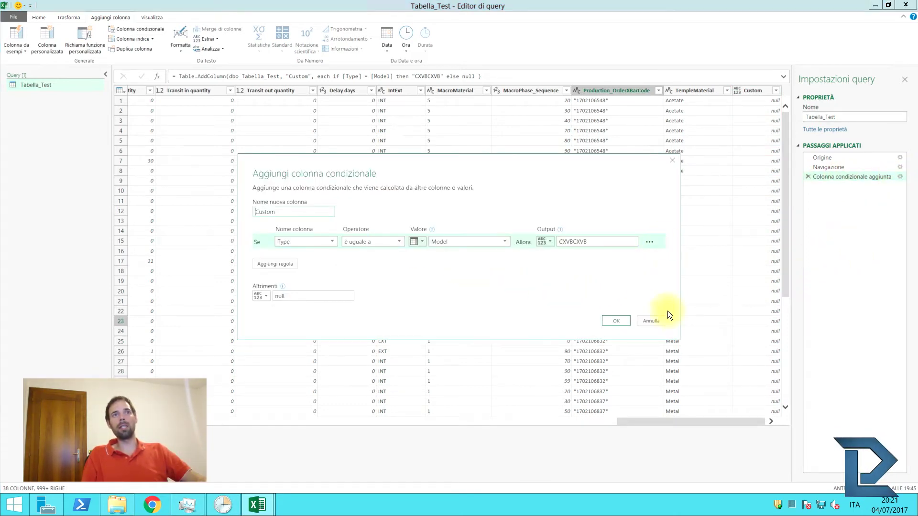
click(654, 323)
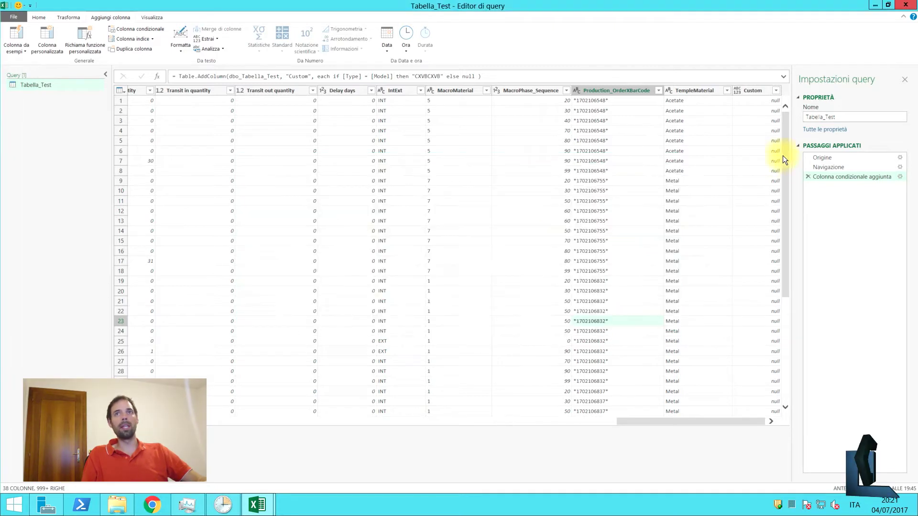
click(808, 177)
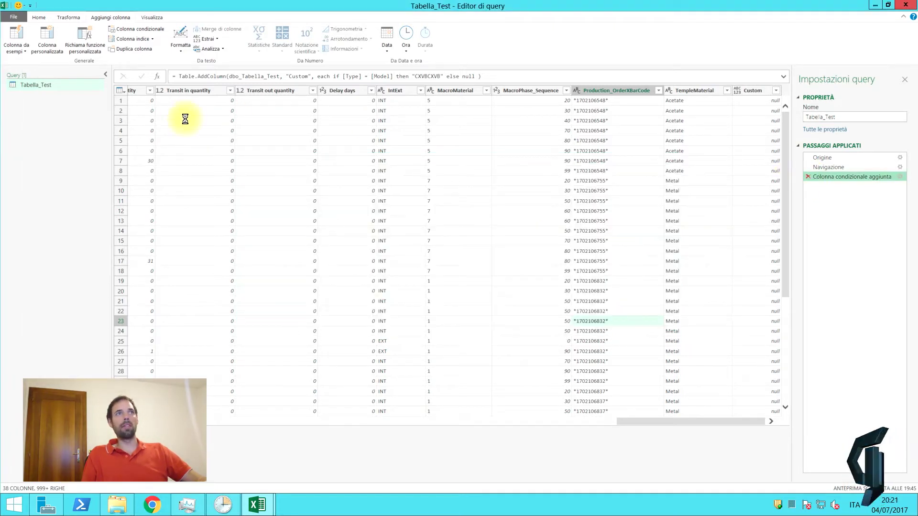
Step: Add an index column starting from 1 and review its initial index and increment settings
click(153, 39)
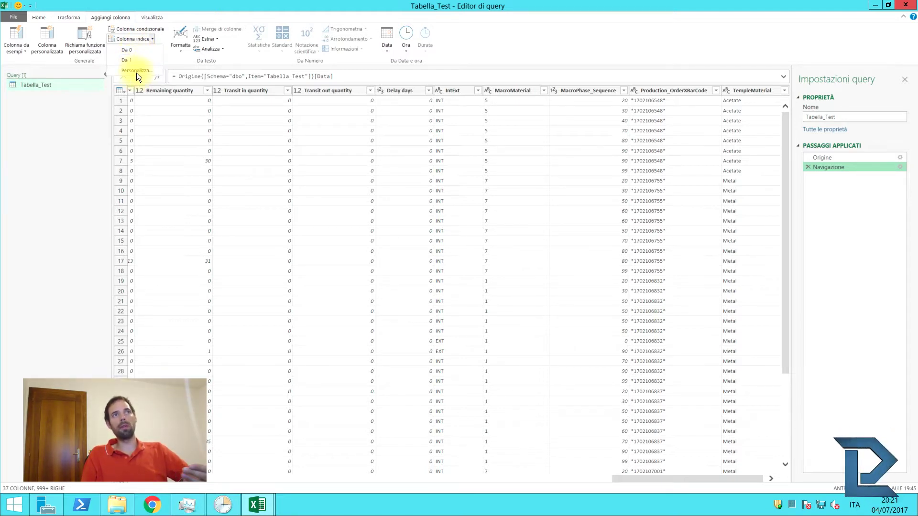
click(133, 60)
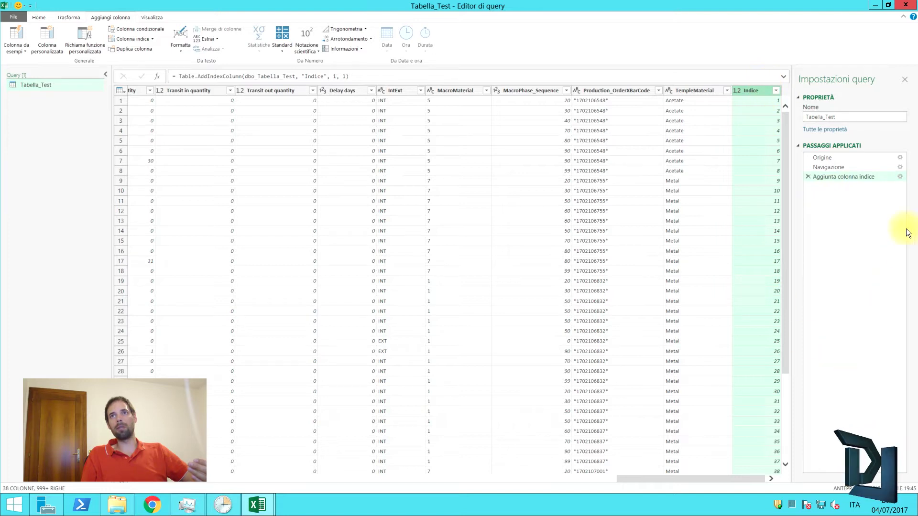
click(900, 177)
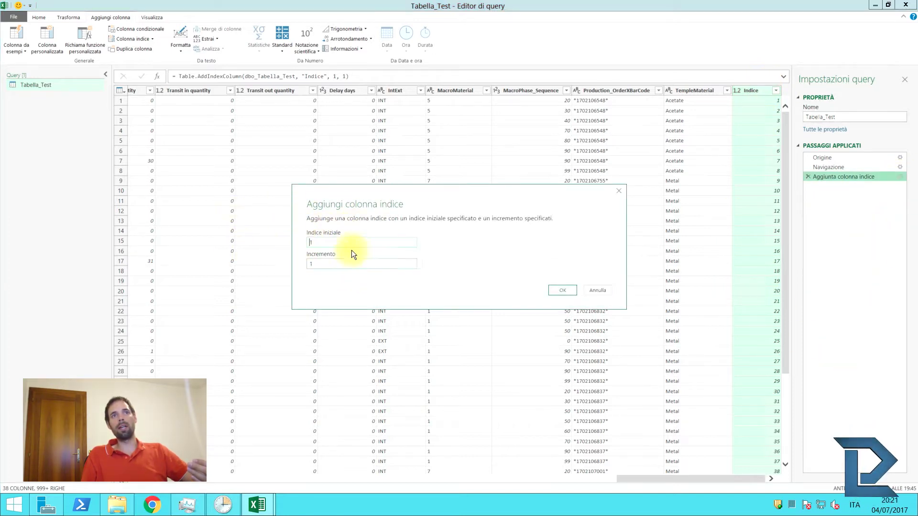
click(598, 291)
Step: Add a second, custom index column with initial index 5 and increment 3, and check its first rows
click(151, 41)
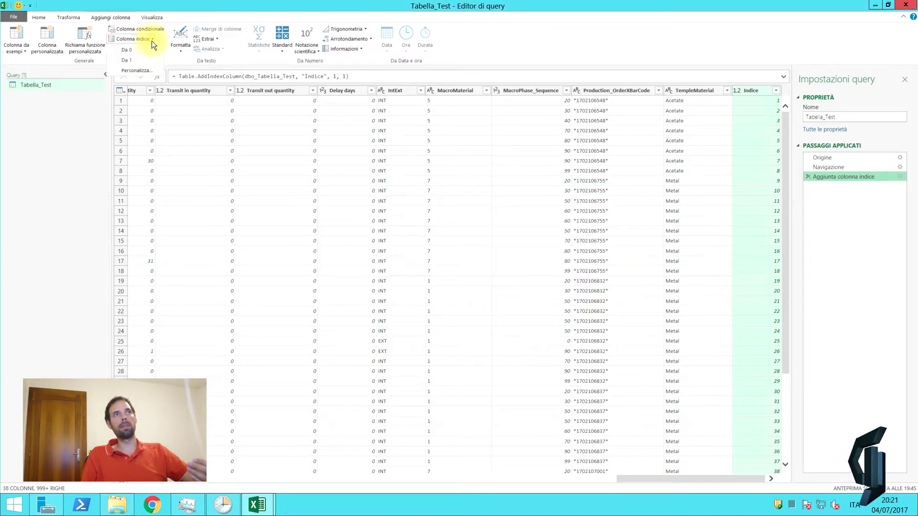
click(131, 75)
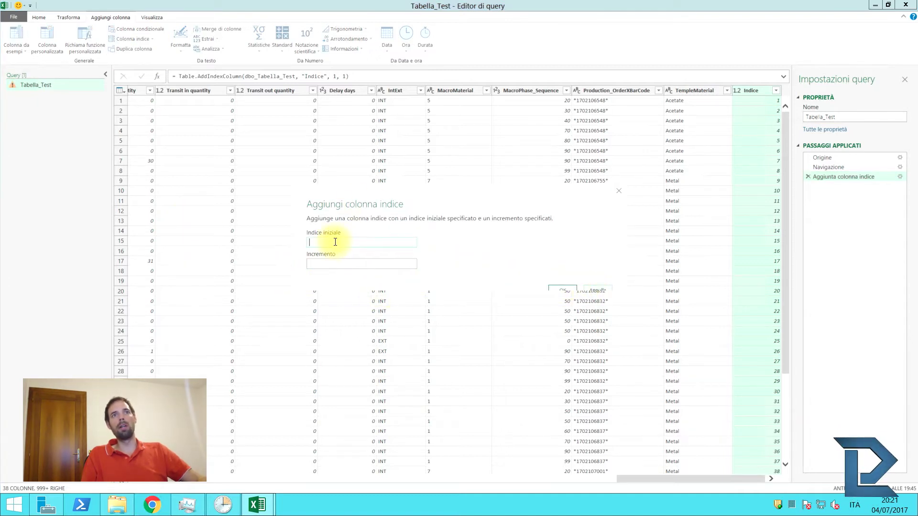
text(5)
click(328, 264)
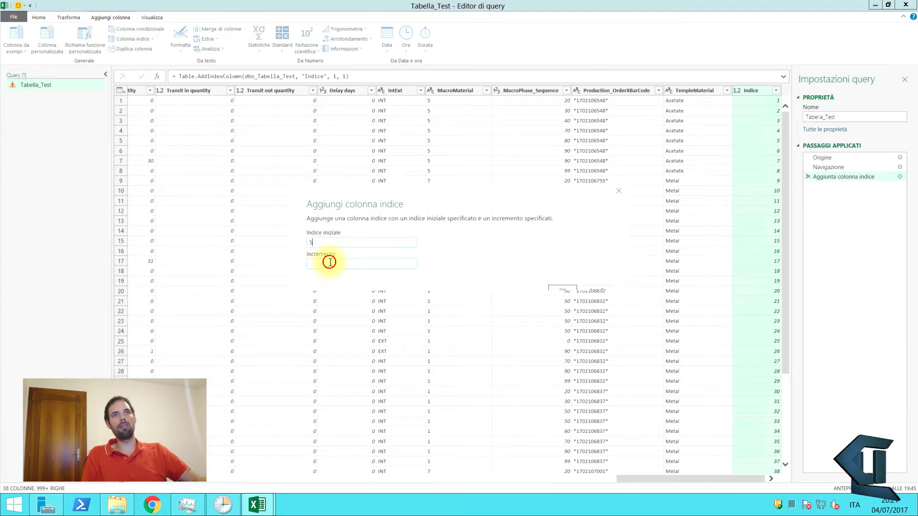
text(3)
click(568, 290)
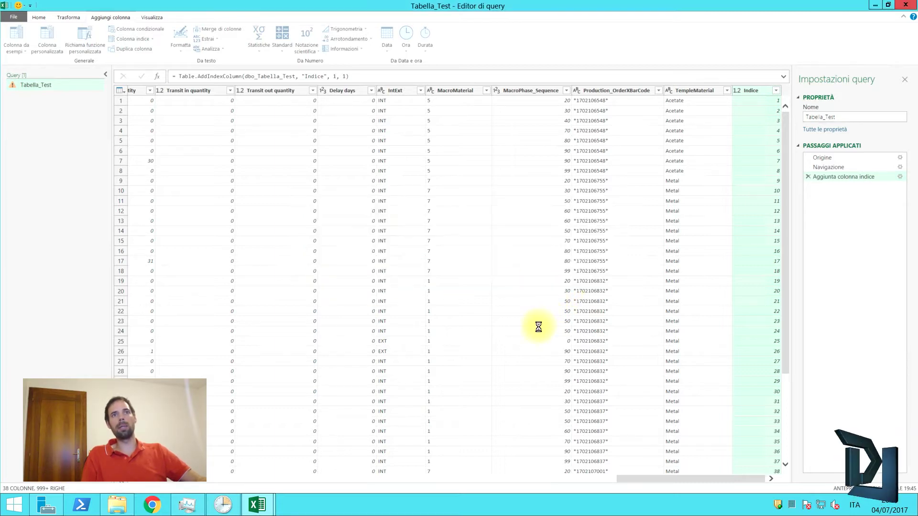
click(762, 101)
click(763, 120)
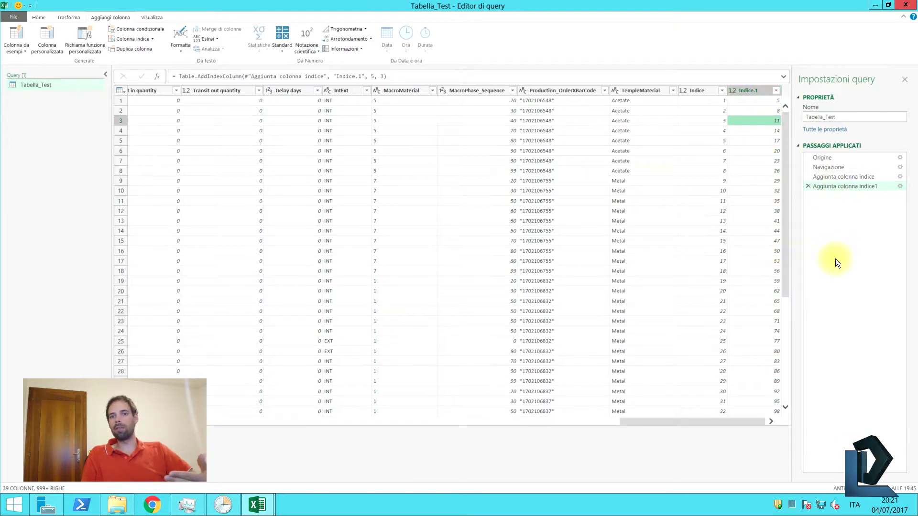
Step: Edit the second index column's applied step and set its increment to -3
click(900, 187)
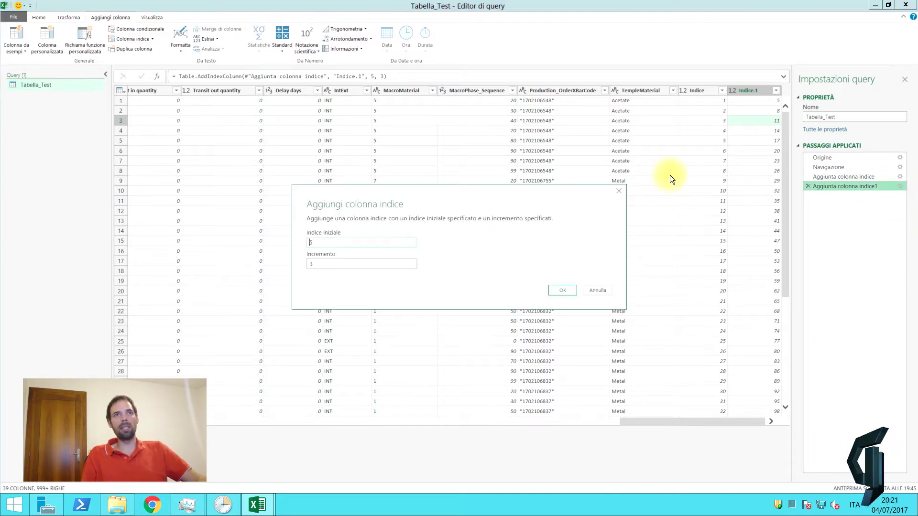
click(312, 265)
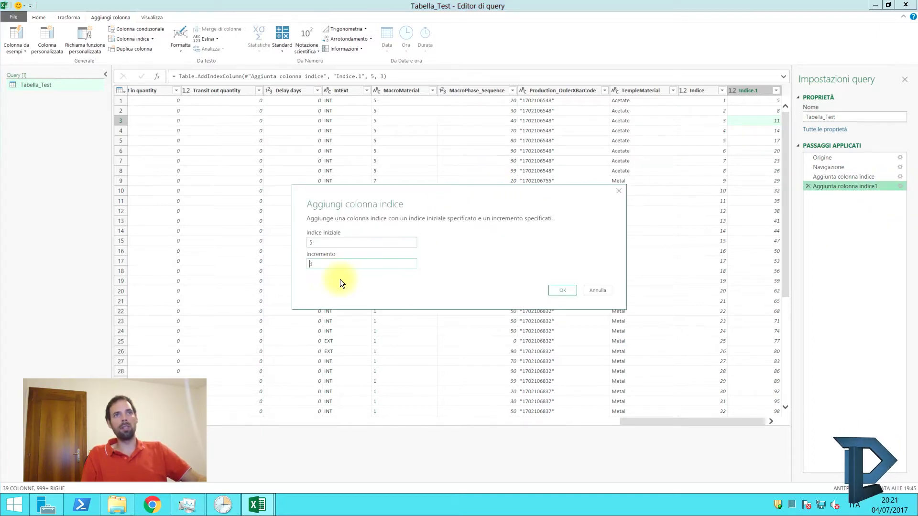
text(-)
click(560, 292)
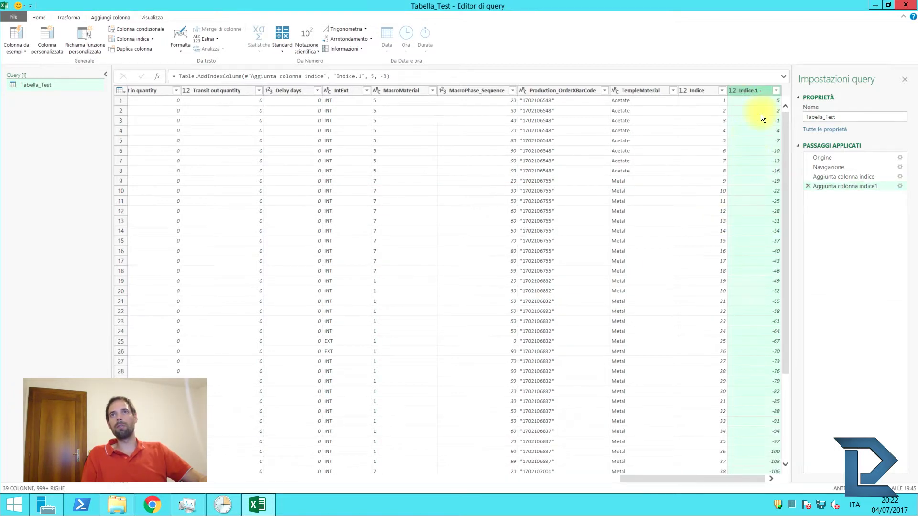
Step: Delete the second index column's applied step from the query
click(758, 141)
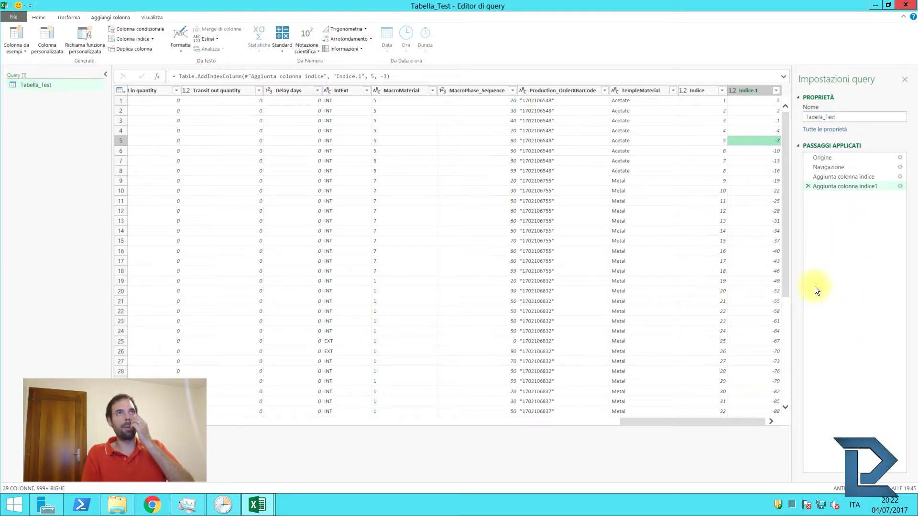
click(808, 186)
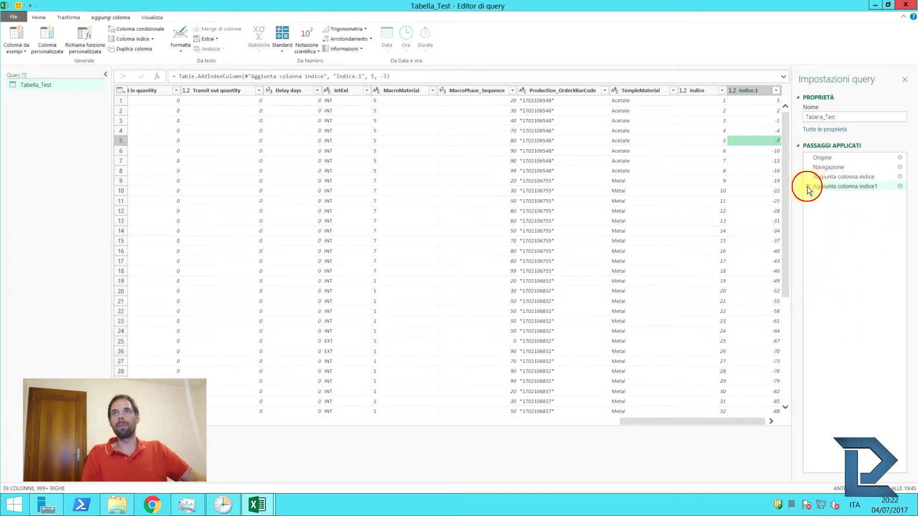
Step: Delete the remaining index column's applied step from the query
click(808, 177)
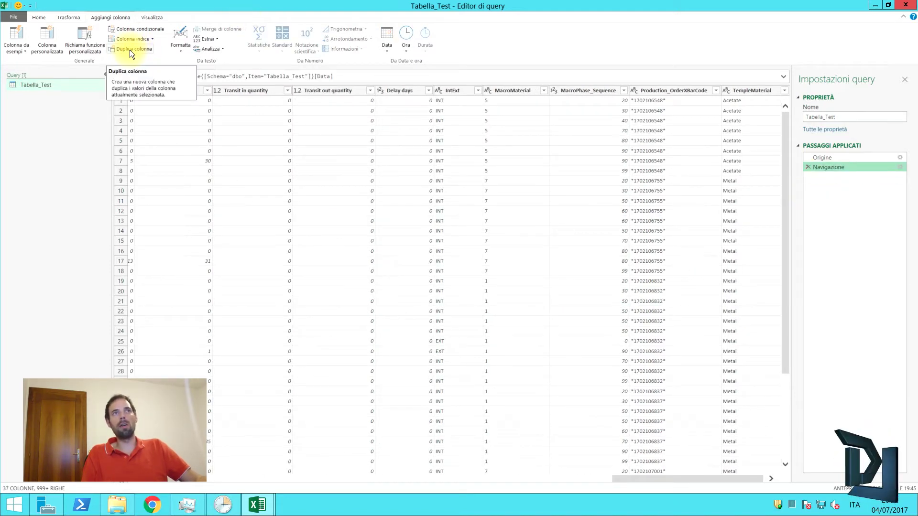
Step: Add a new column containing the TempleMaterial text converted to uppercase
click(653, 90)
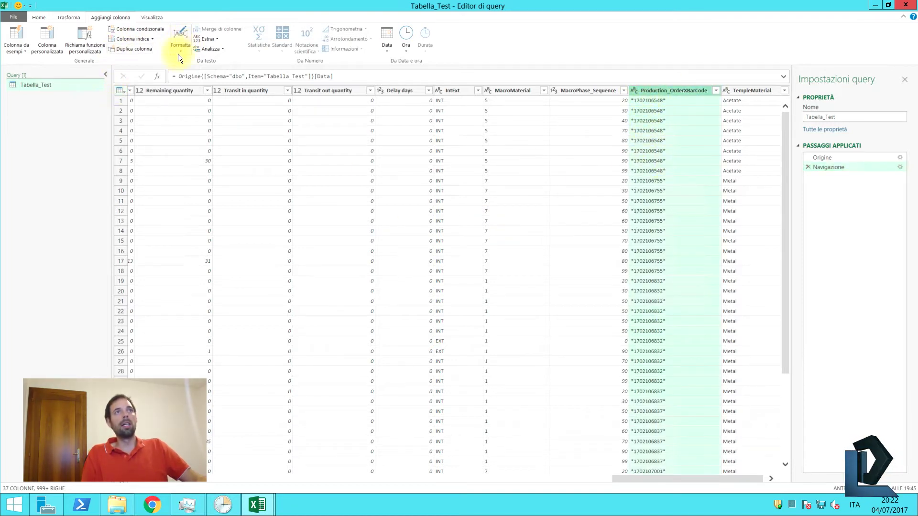
click(734, 103)
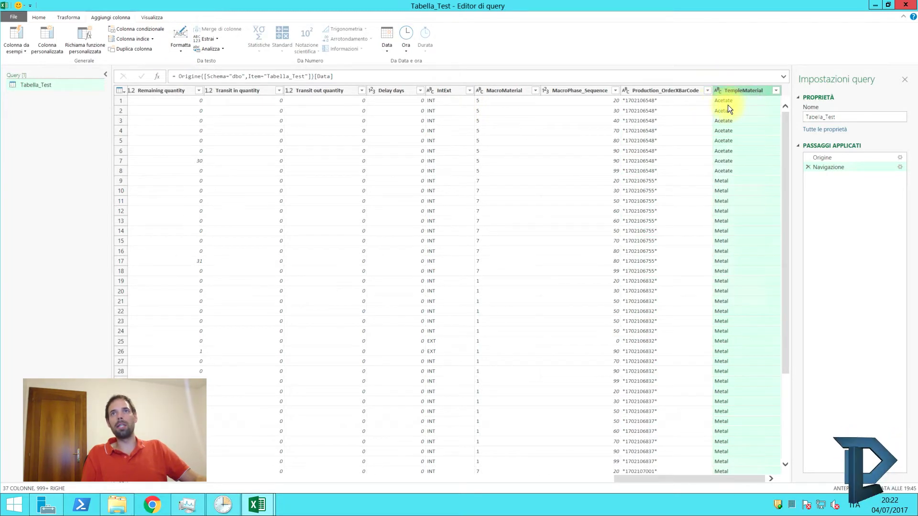
click(182, 51)
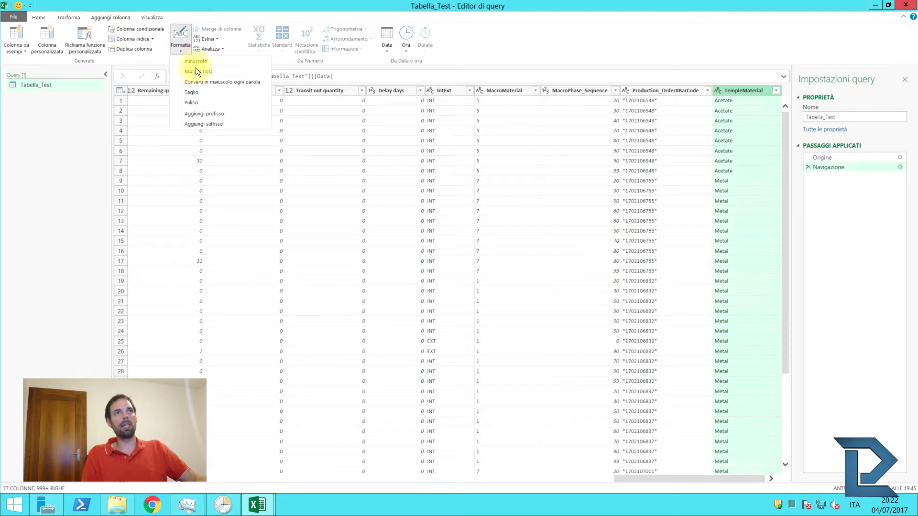
click(195, 71)
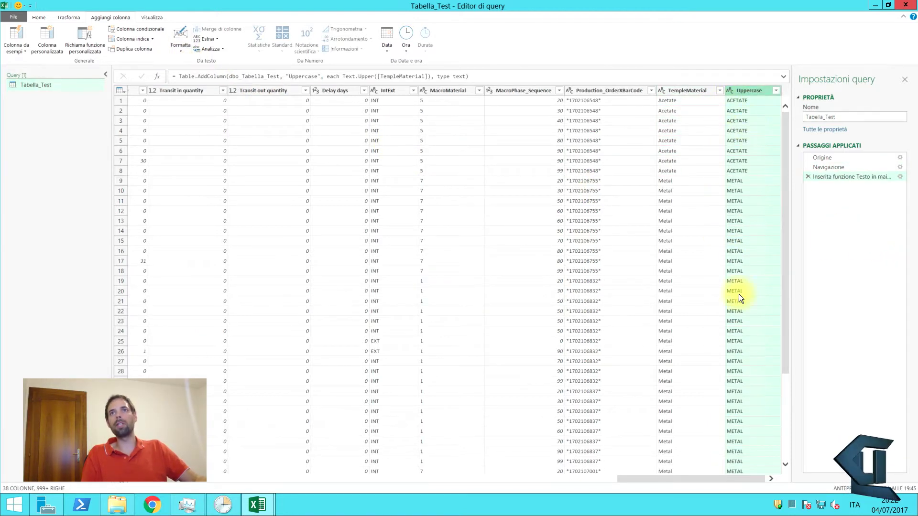
Step: Add a trimmed version of the Uppercase column and review its custom column formula without changing it
click(187, 51)
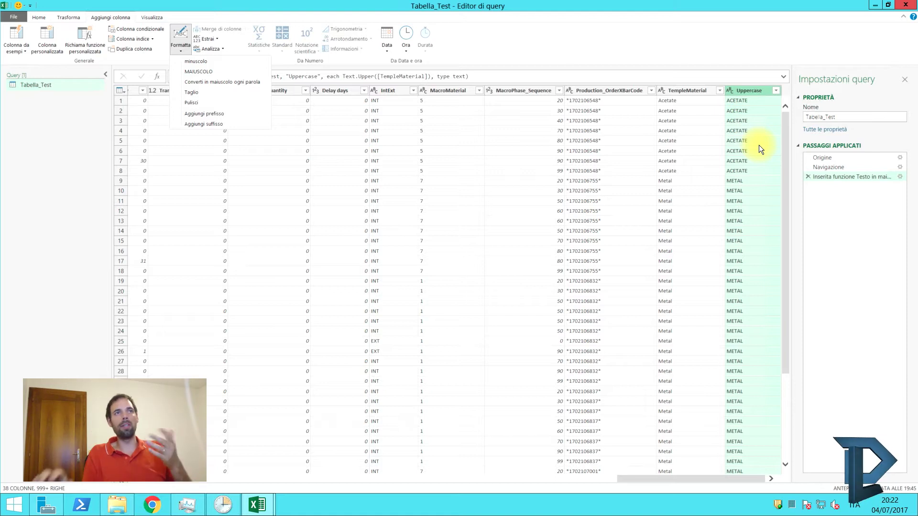
click(209, 92)
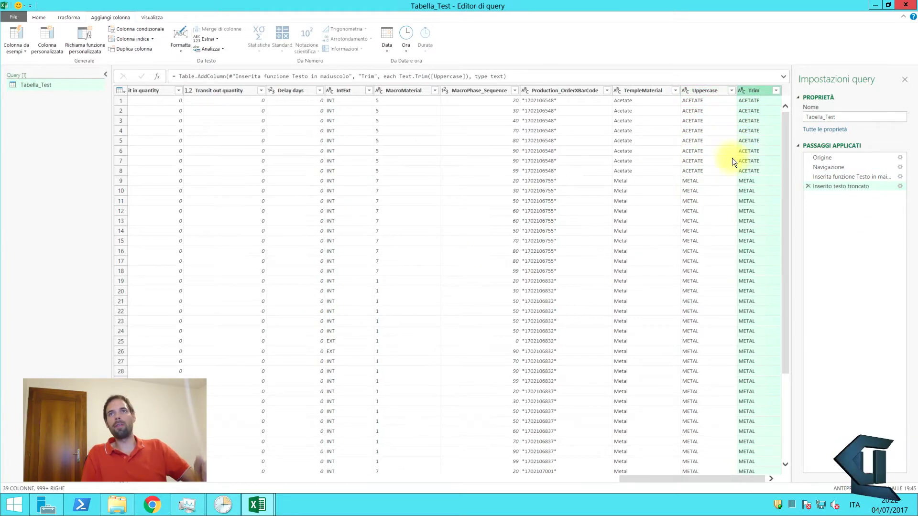
click(900, 186)
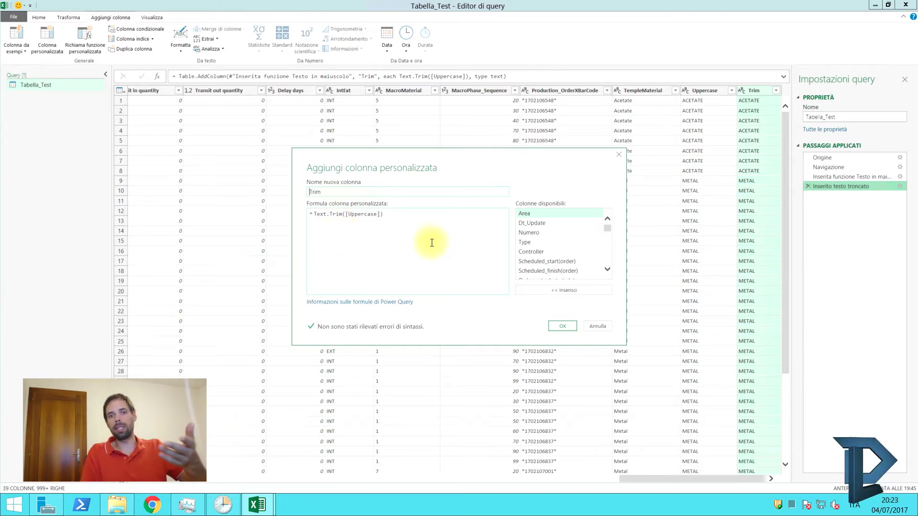
click(596, 327)
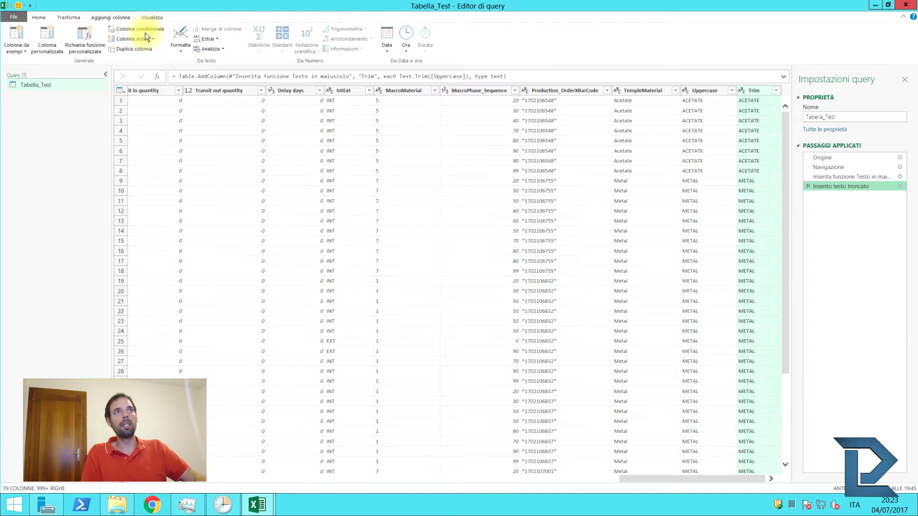
Step: Add a new column that puts the prefix "GG" before the Trim column's text
click(182, 49)
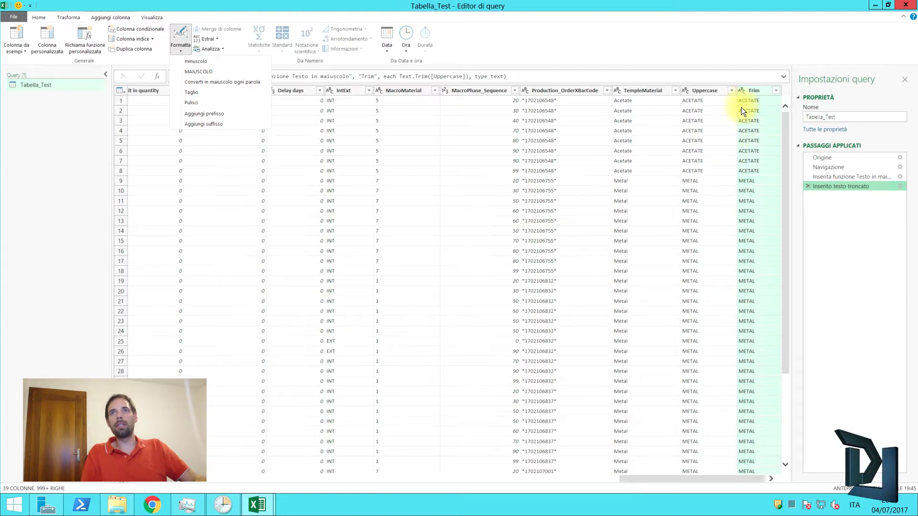
click(205, 113)
text(GG)
click(563, 280)
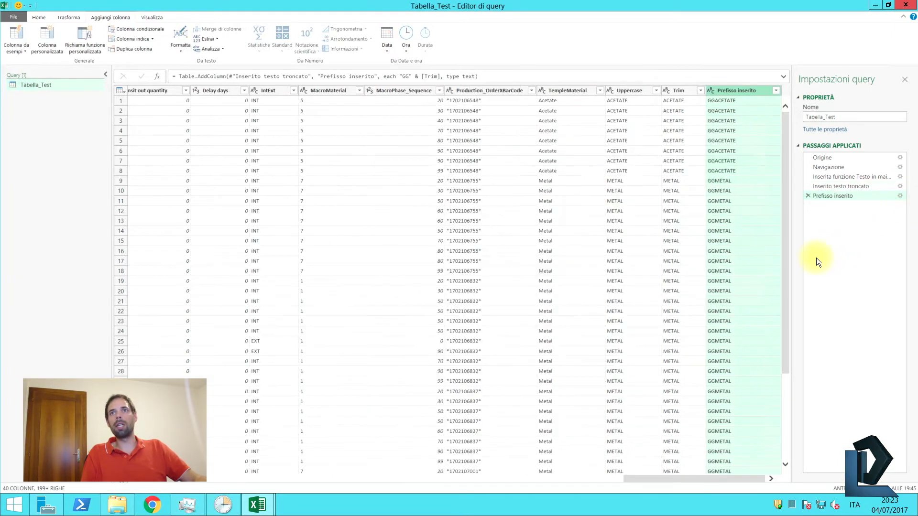
Step: Delete the applied steps for the prefix, trimmed and uppercase columns, leaving the query at Navigazione
click(176, 50)
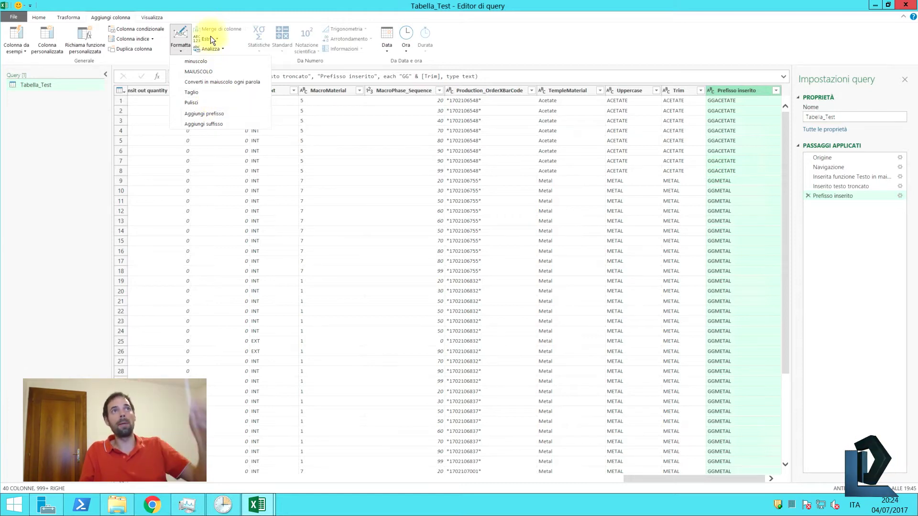
click(243, 5)
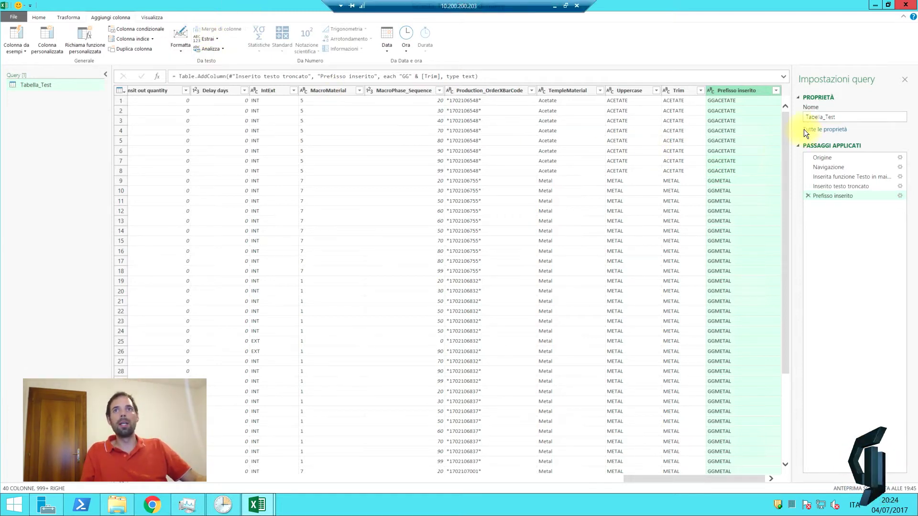
click(807, 197)
click(810, 186)
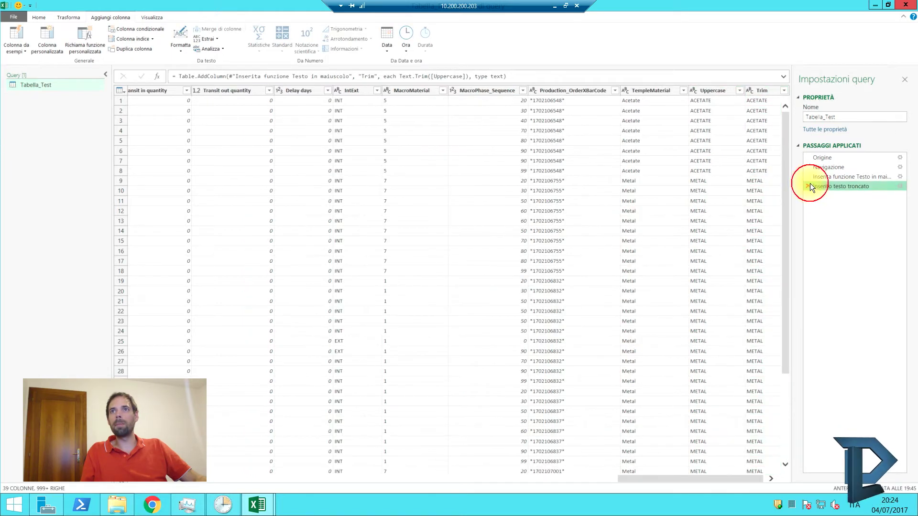
click(808, 176)
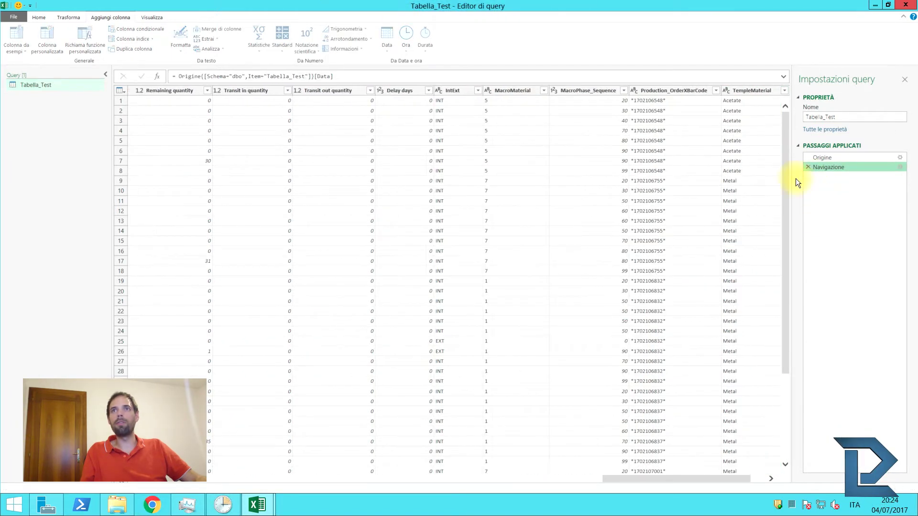
Step: Add a column with the text length of TempleMaterial and compare its values with the Acetate and Metal rows
click(748, 92)
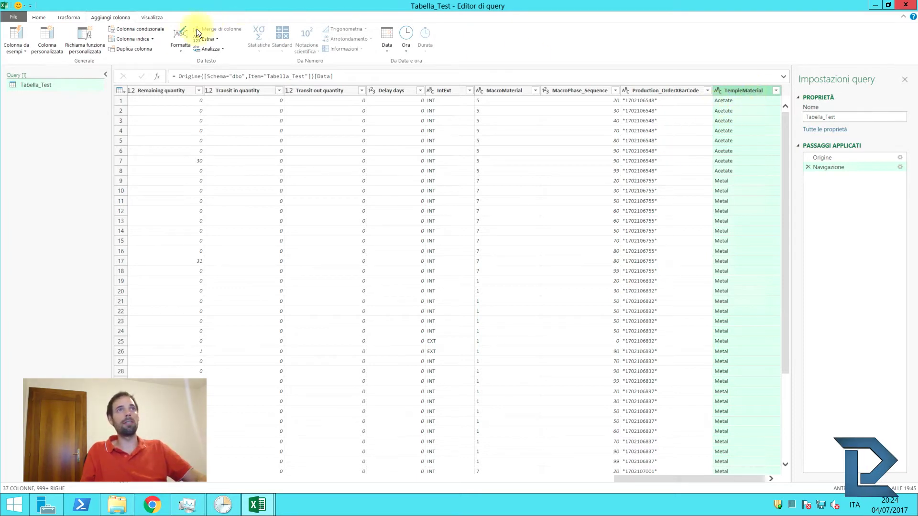
click(216, 38)
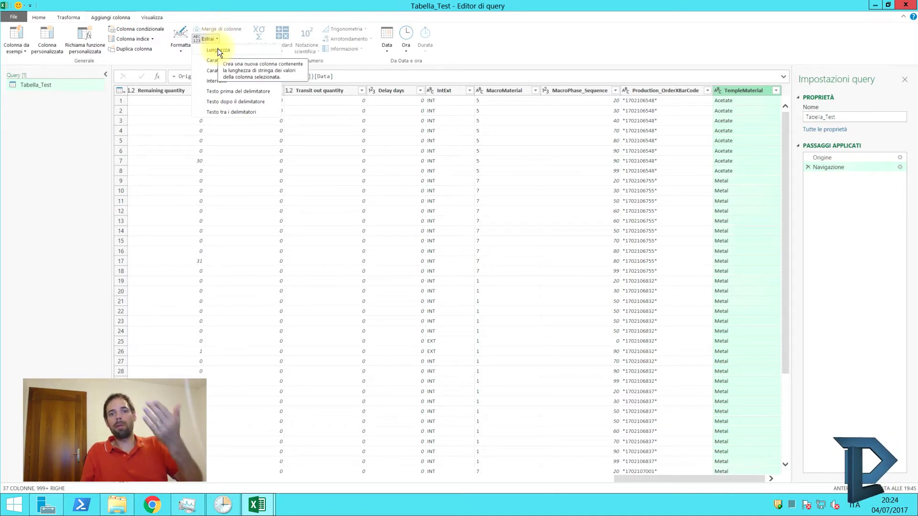
click(219, 50)
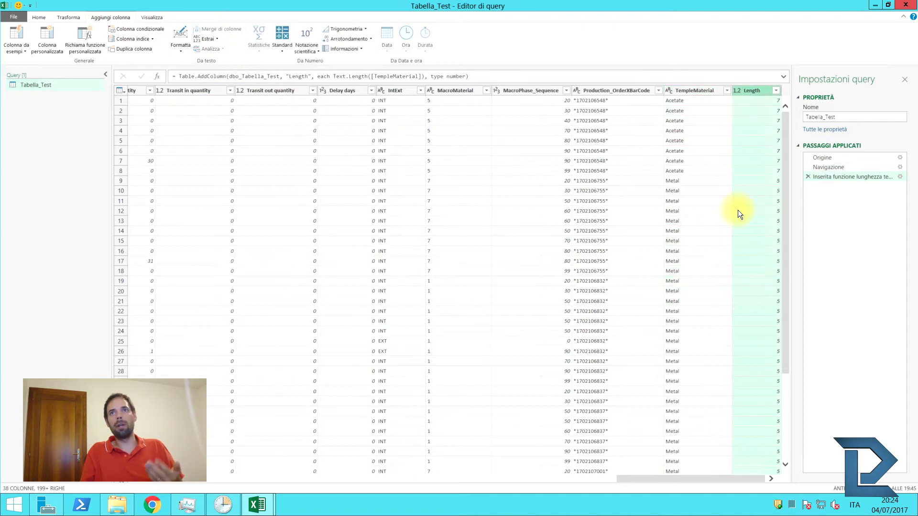
click(681, 100)
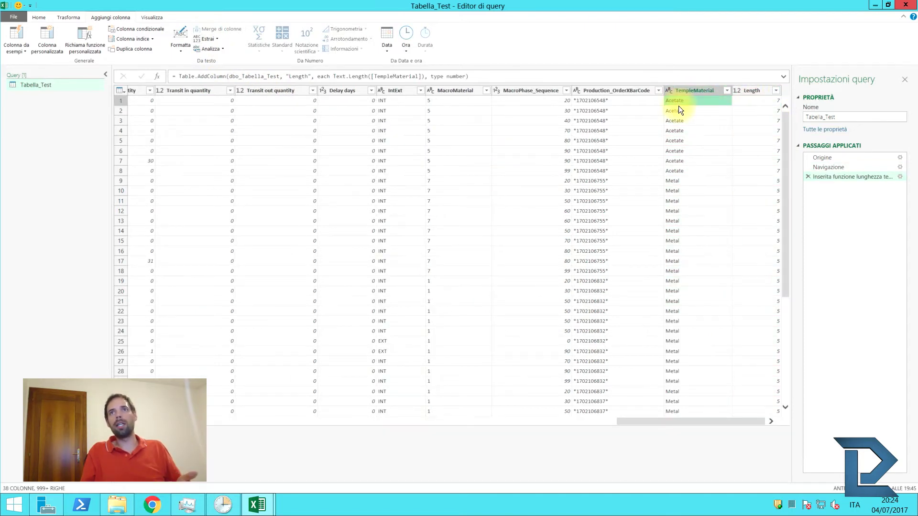
click(682, 251)
click(770, 241)
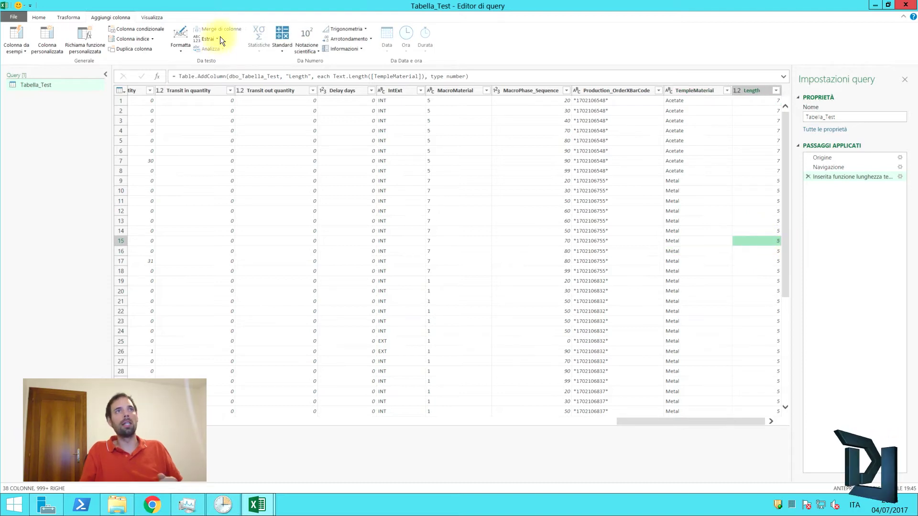
Step: Add a column extracting the first 3 characters of TempleMaterial, and compare it with the source column
click(690, 90)
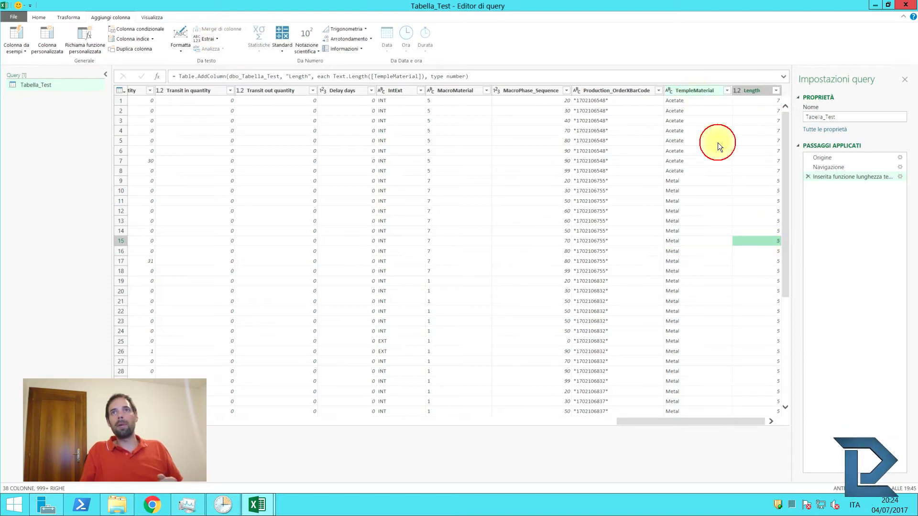
click(218, 40)
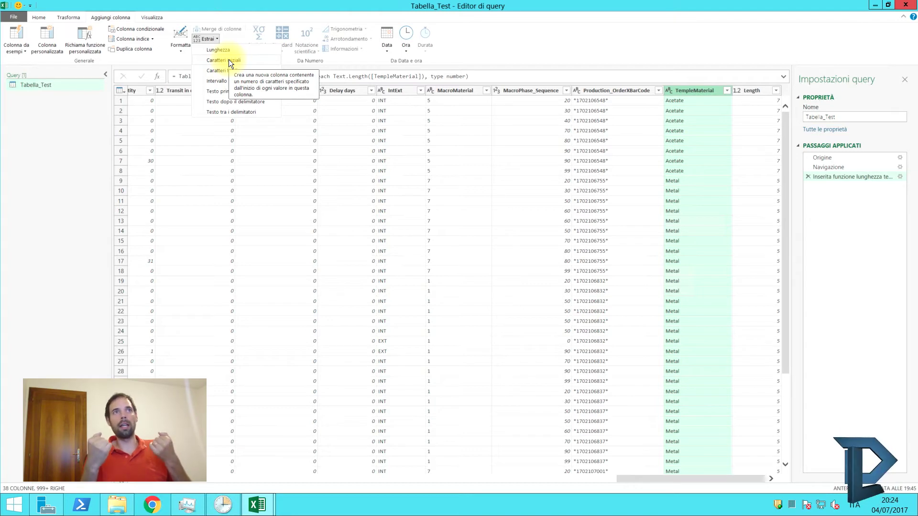
click(272, 107)
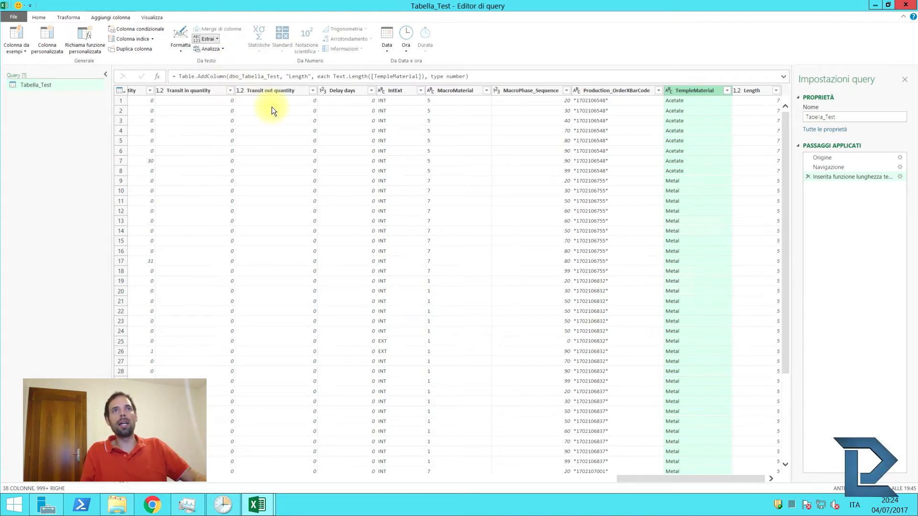
text(3)
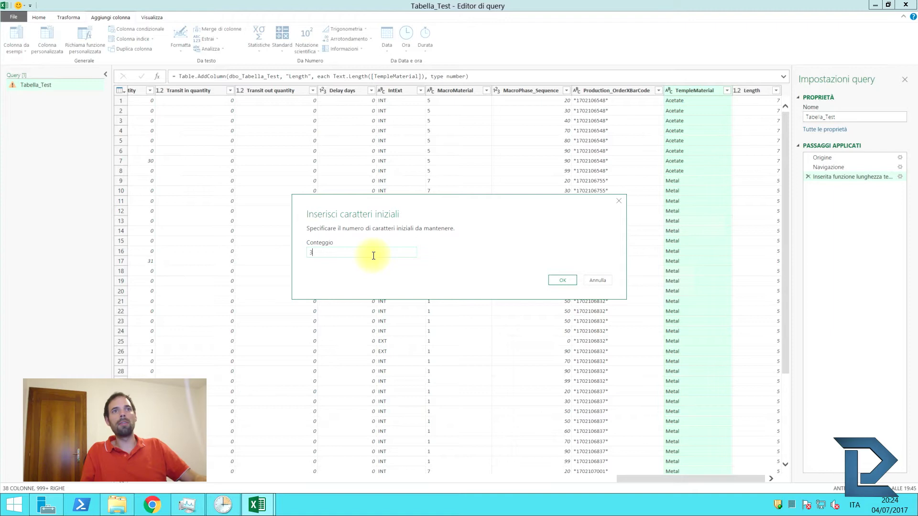
key(Return)
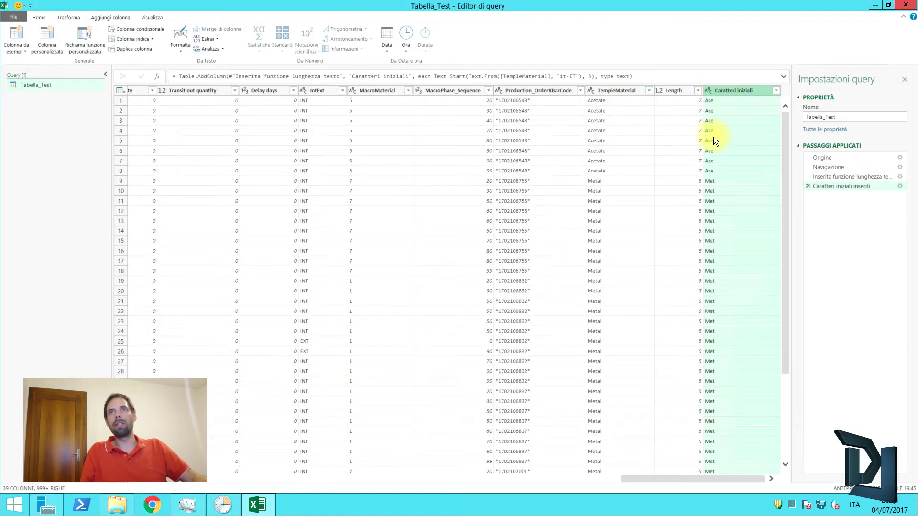
click(617, 91)
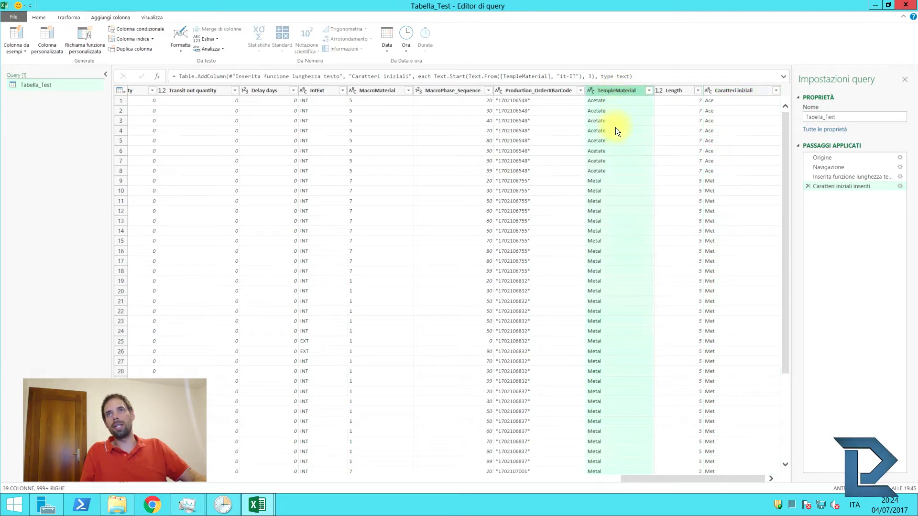
click(666, 91)
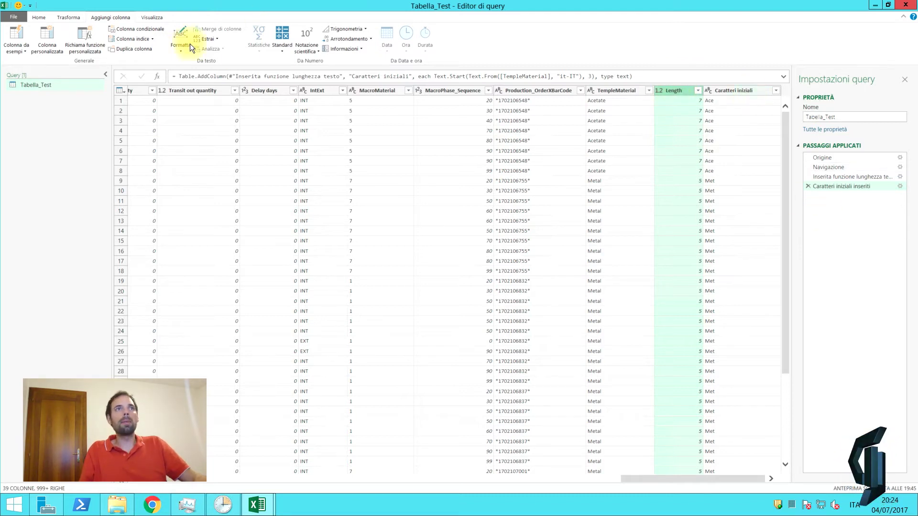
Step: Add a text range column from TempleMaterial with starting index 2 and 3 characters to keep
click(217, 37)
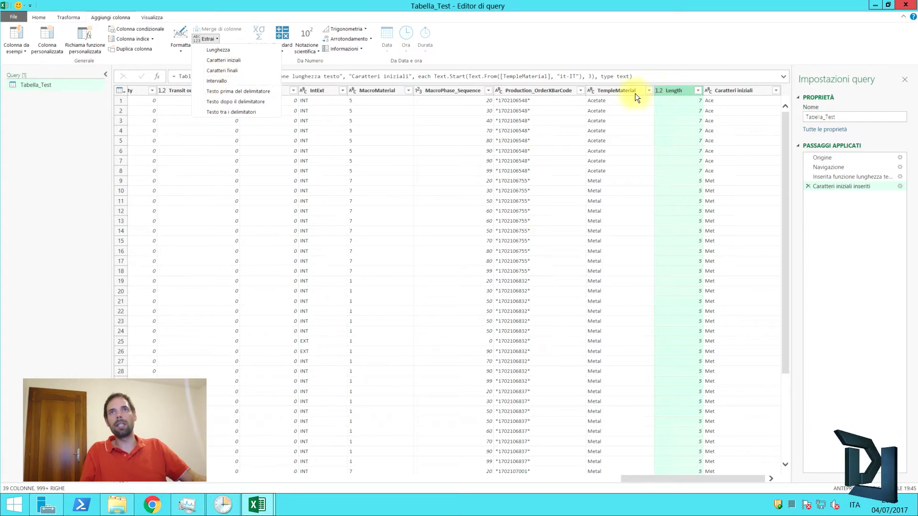
click(615, 91)
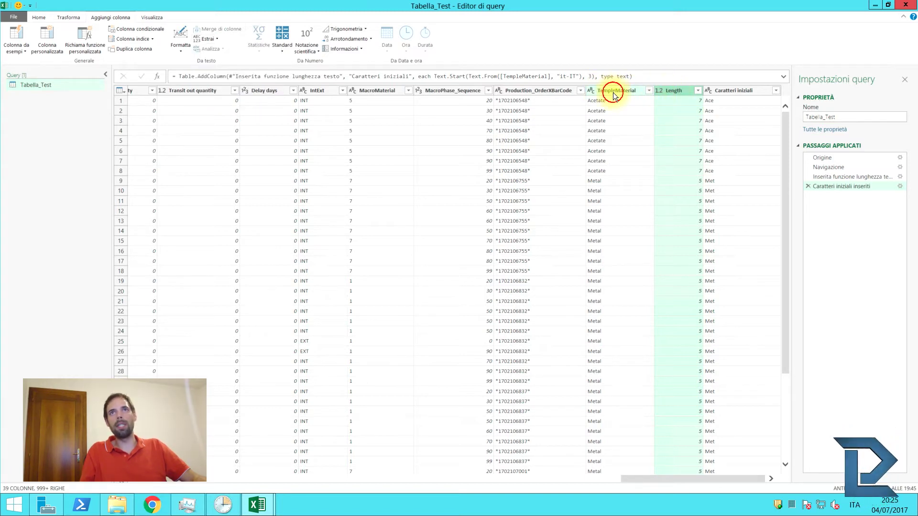
click(614, 92)
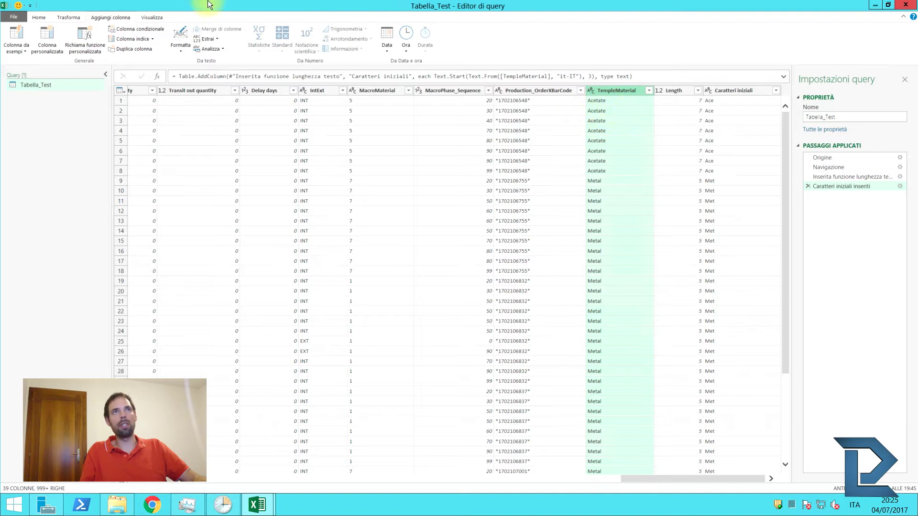
click(216, 40)
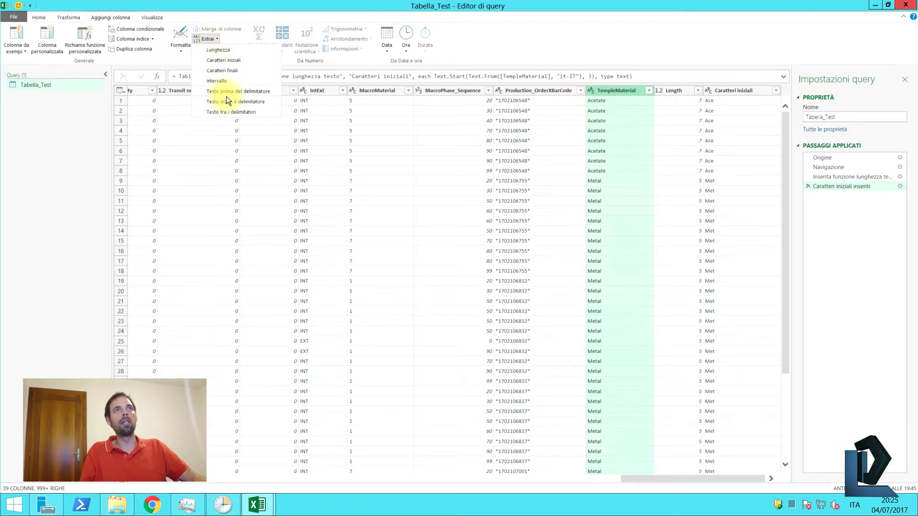
click(221, 81)
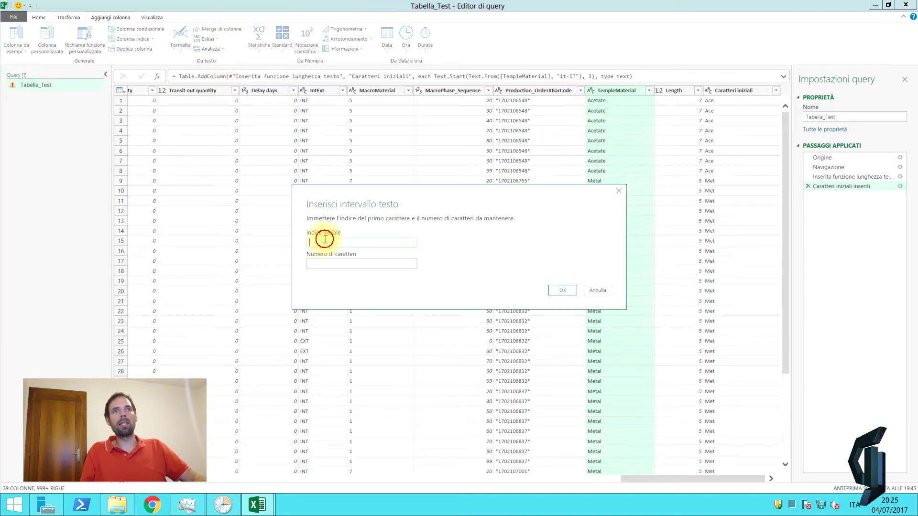
text(2)
click(323, 264)
text(3)
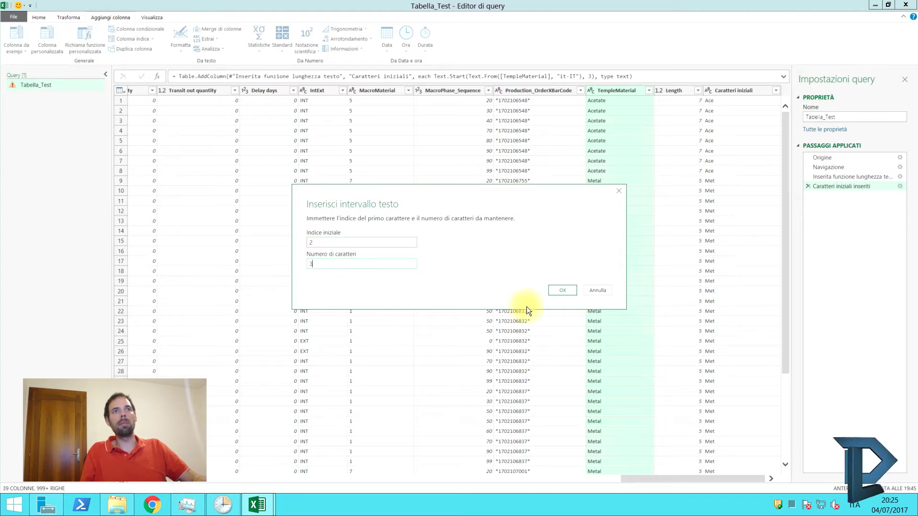
click(570, 293)
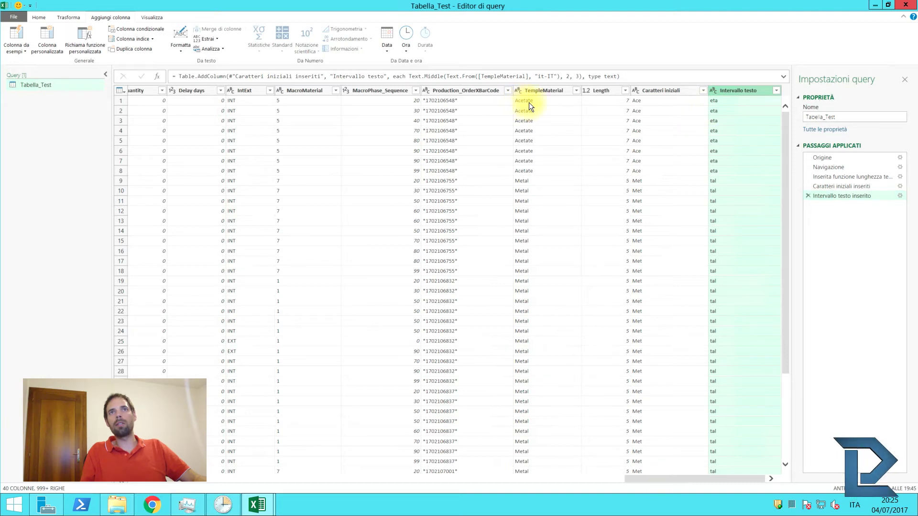
Step: Change the starting index of the inserted text range step to 1
click(899, 195)
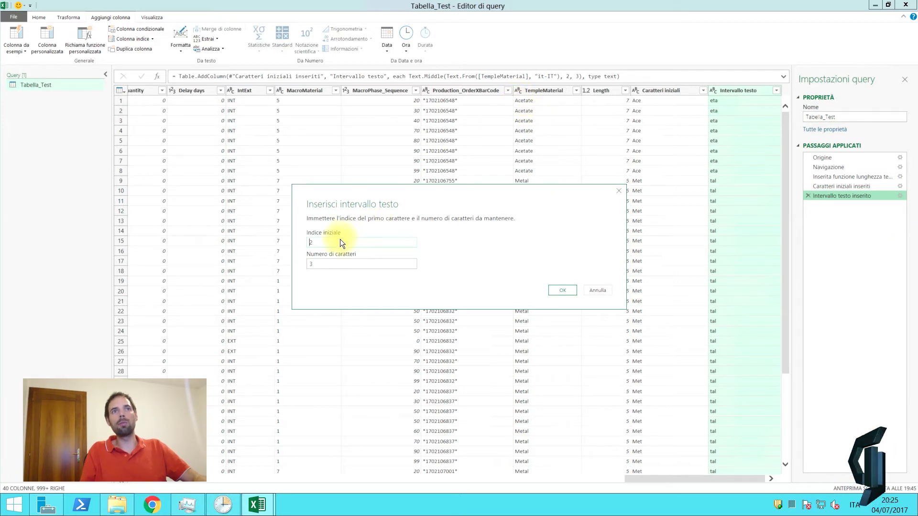
text(1)
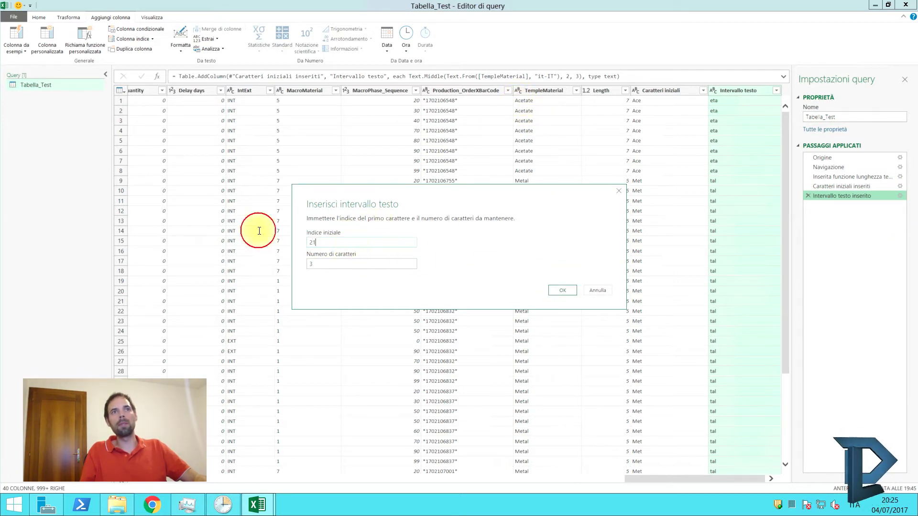
key(Left)
key(BackSpace)
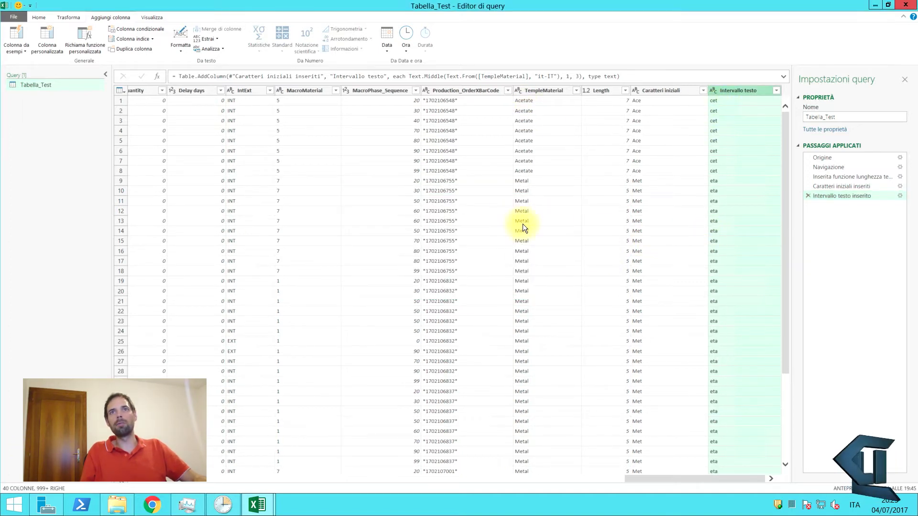
Step: Delete the applied steps for the text range, first characters and text length columns, and look over the text extraction options
click(808, 185)
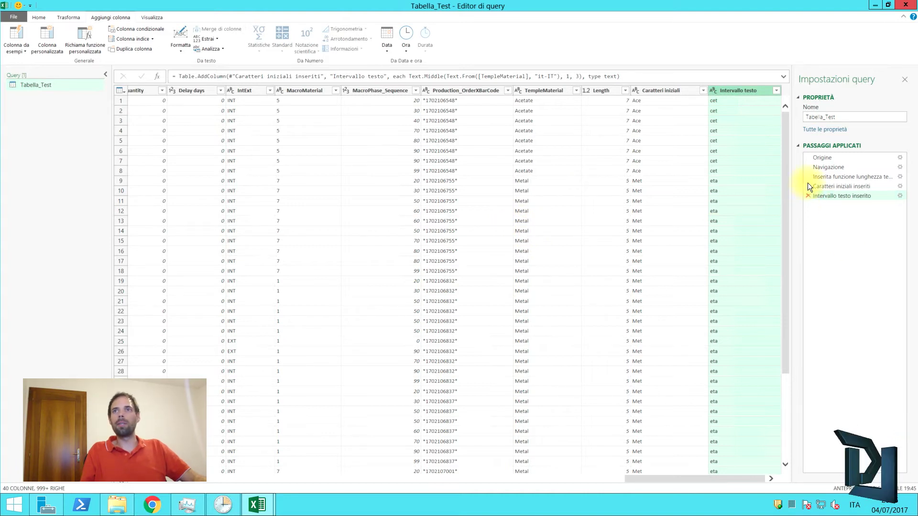
click(808, 186)
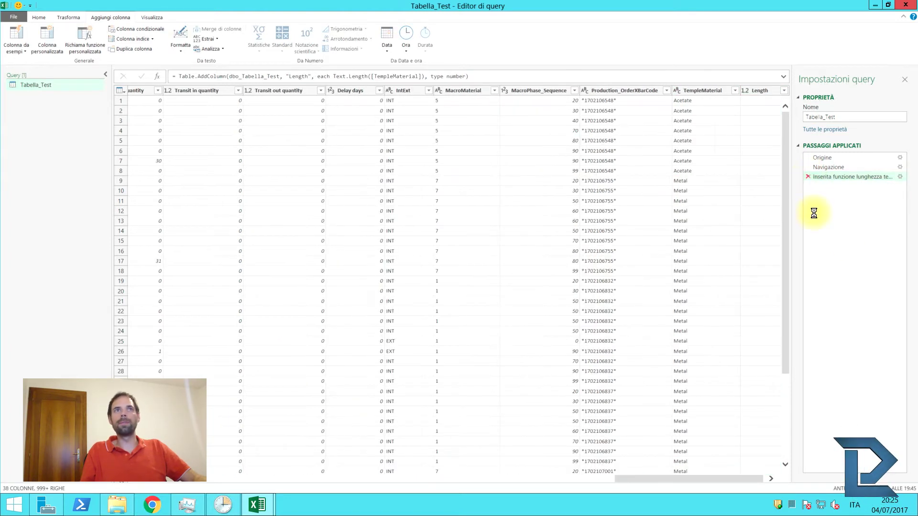
click(209, 38)
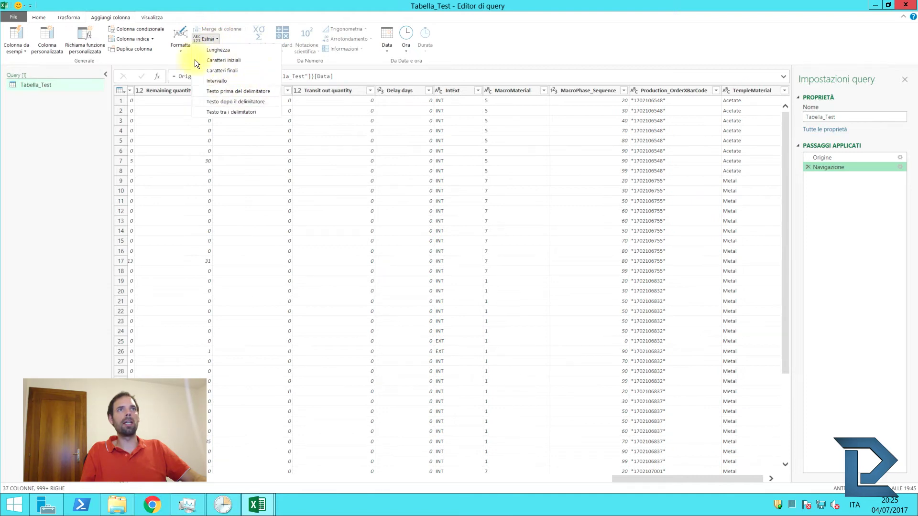
click(73, 110)
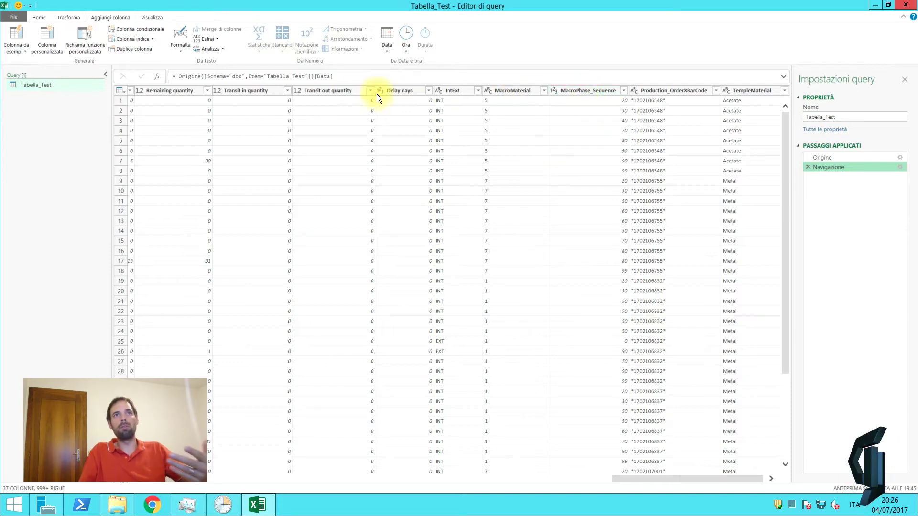
Step: Set up a multiplication column based on MacroPhase_Sequence with the value 5, and check the available value source options
click(589, 91)
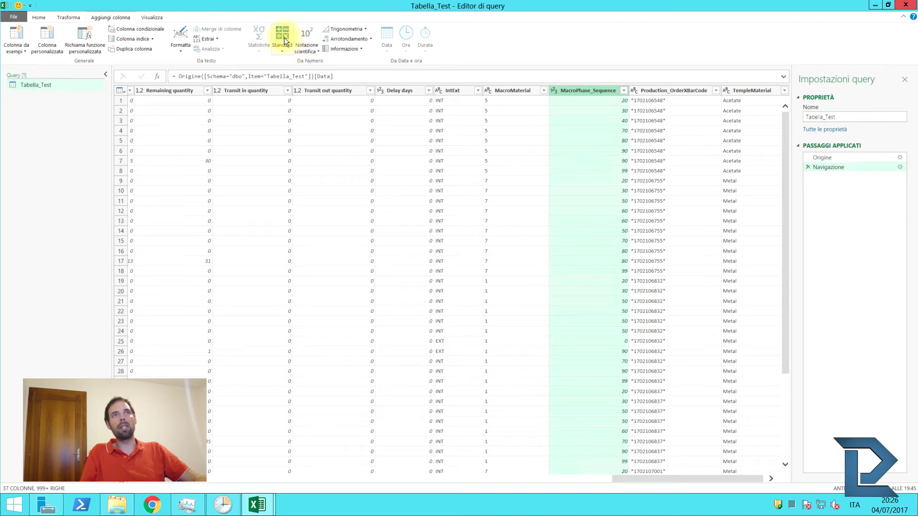
click(279, 51)
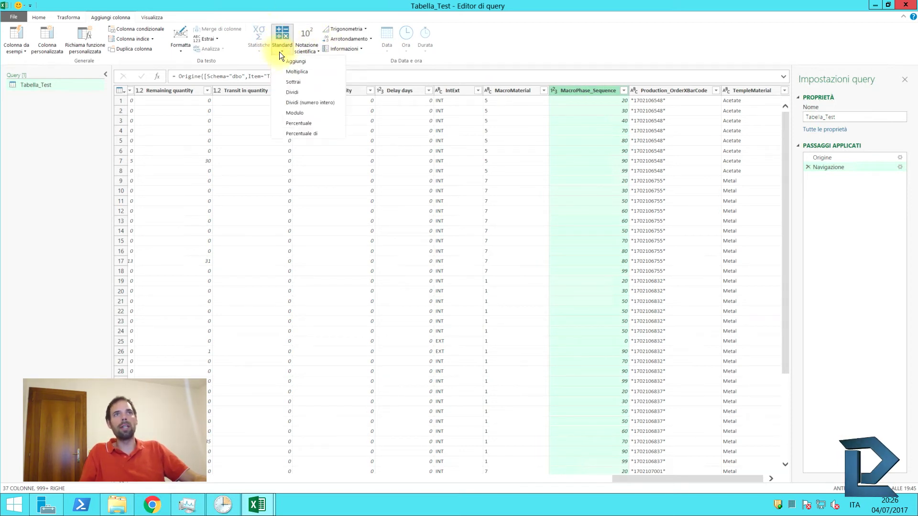
click(303, 71)
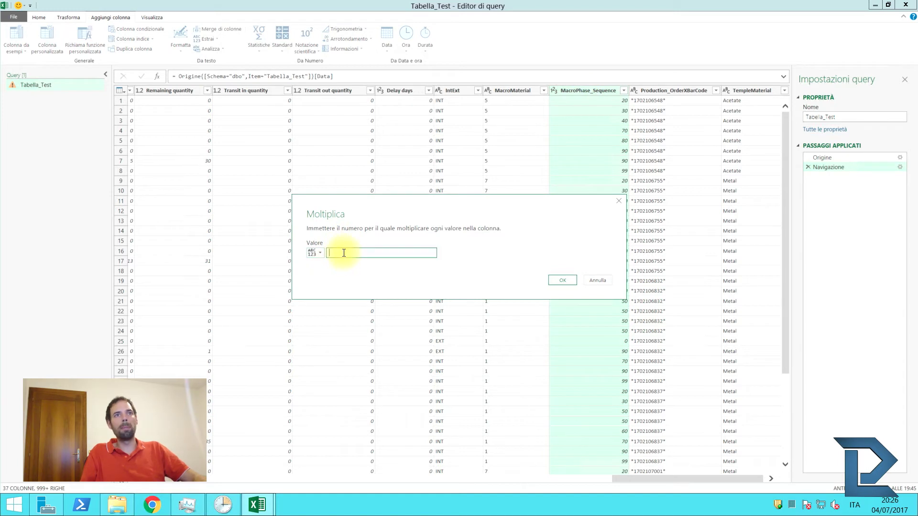
text(5)
click(315, 252)
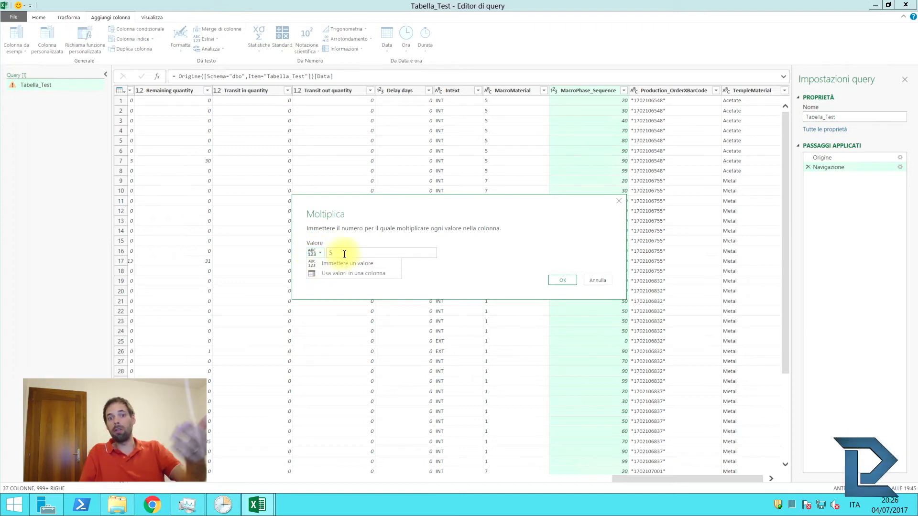
click(492, 275)
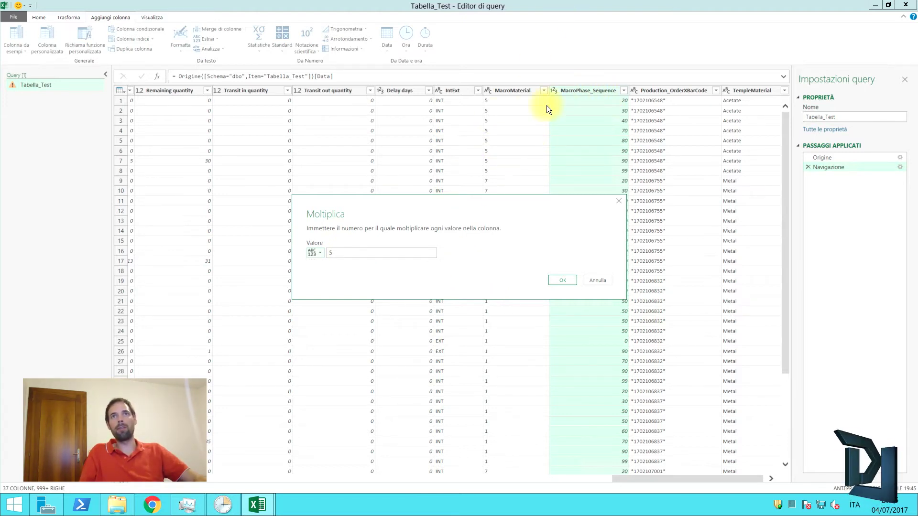
Step: Try using the Delay days column as the multiplier instead of a fixed value
click(319, 253)
click(327, 274)
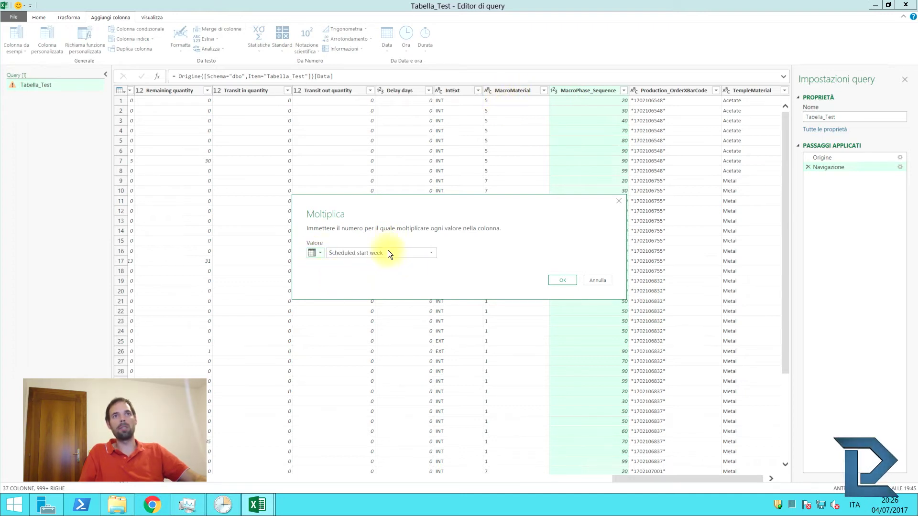
click(425, 253)
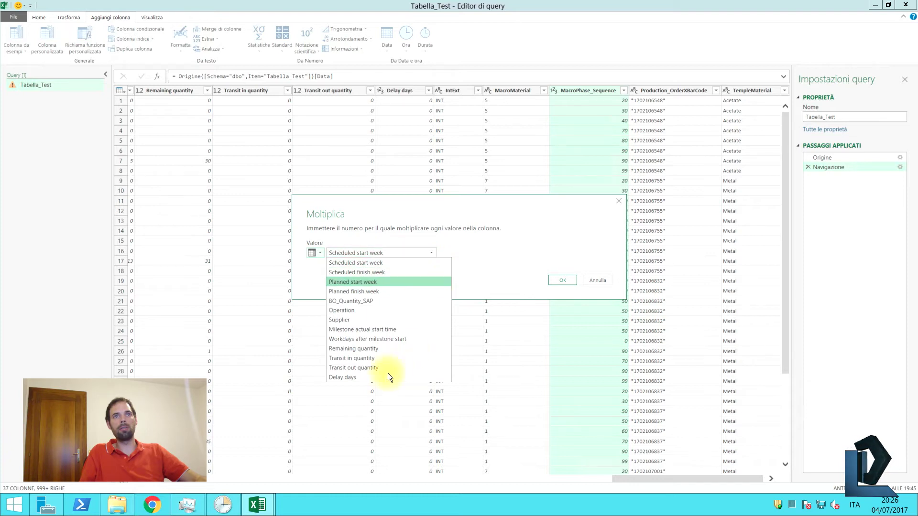
click(360, 378)
click(366, 252)
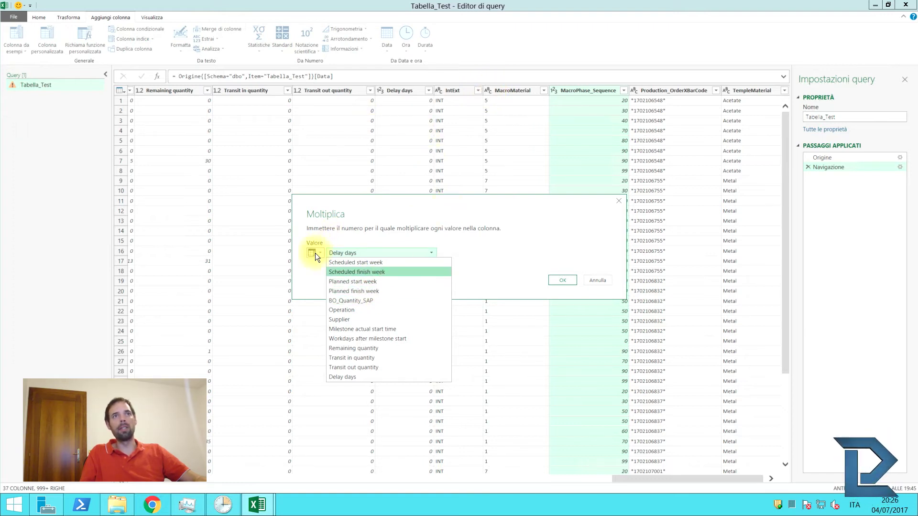
Step: Switch the multiplier back to the fixed value 5, add the multiplication column and bring it into view
click(325, 265)
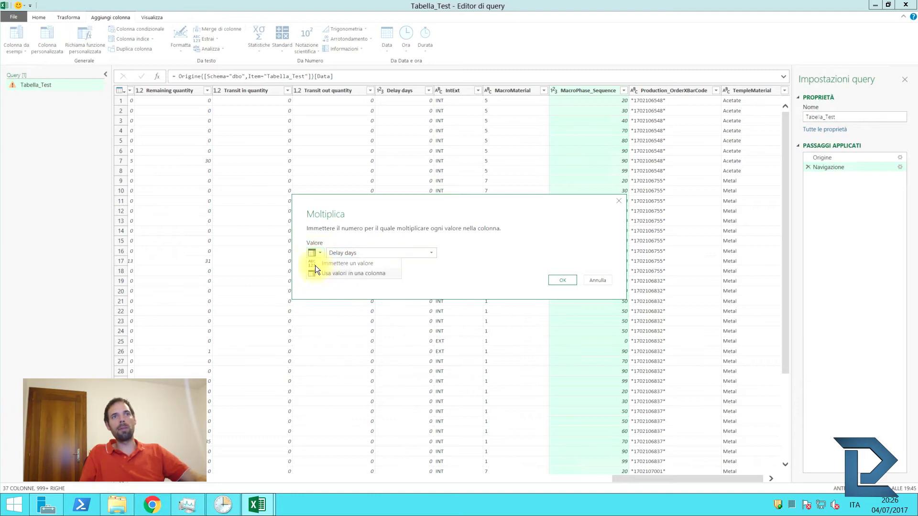
double_click(349, 253)
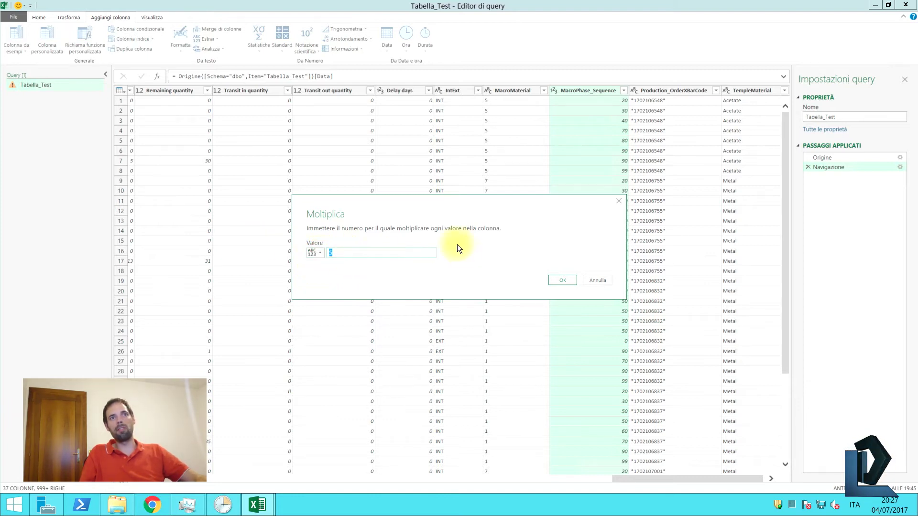
click(558, 281)
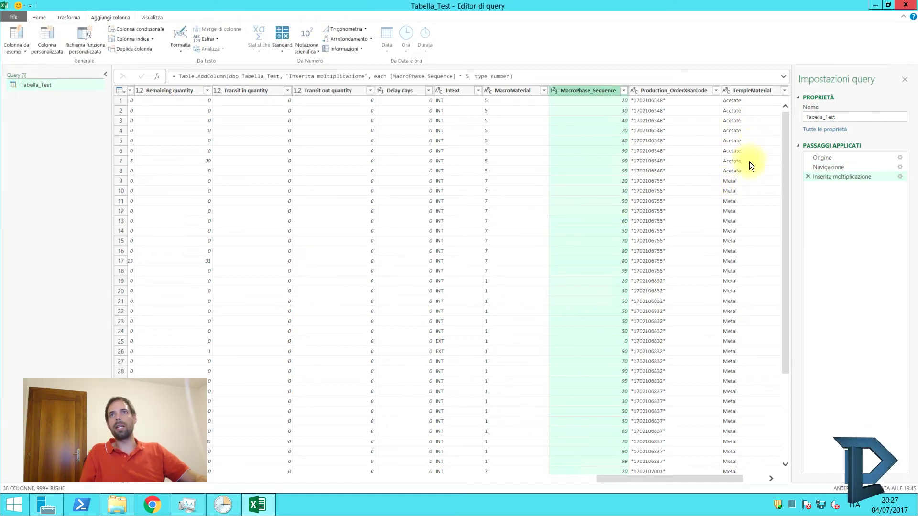
drag(708, 478, 759, 479)
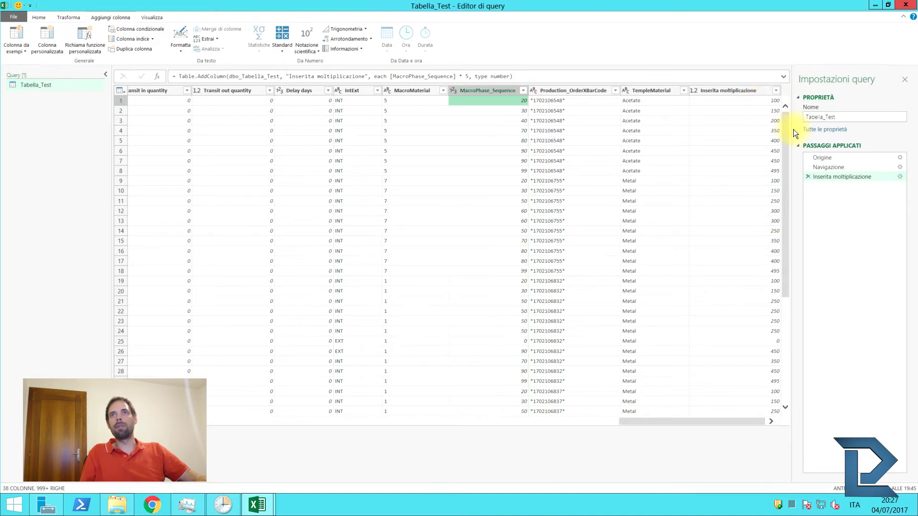
Step: Delete the applied multiplication step, and check which data types are available for the MacroMaterial column
click(809, 176)
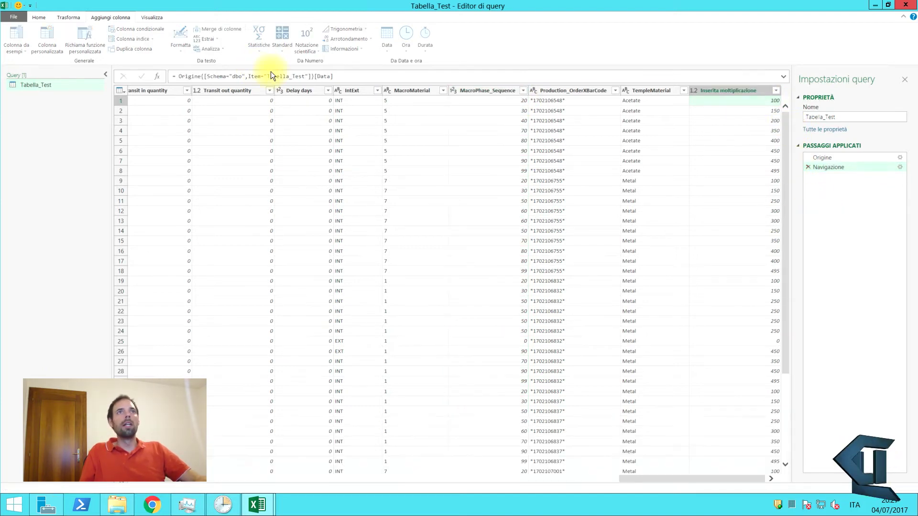
click(584, 89)
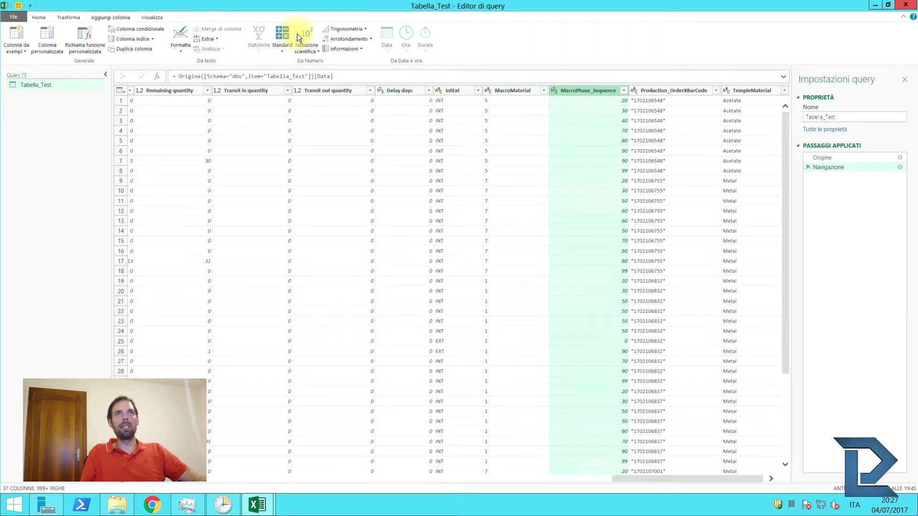
click(507, 91)
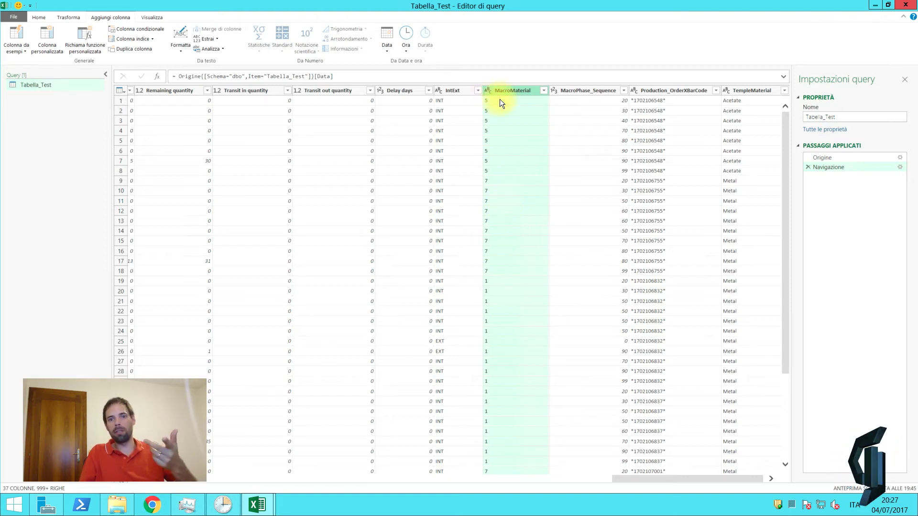
click(488, 91)
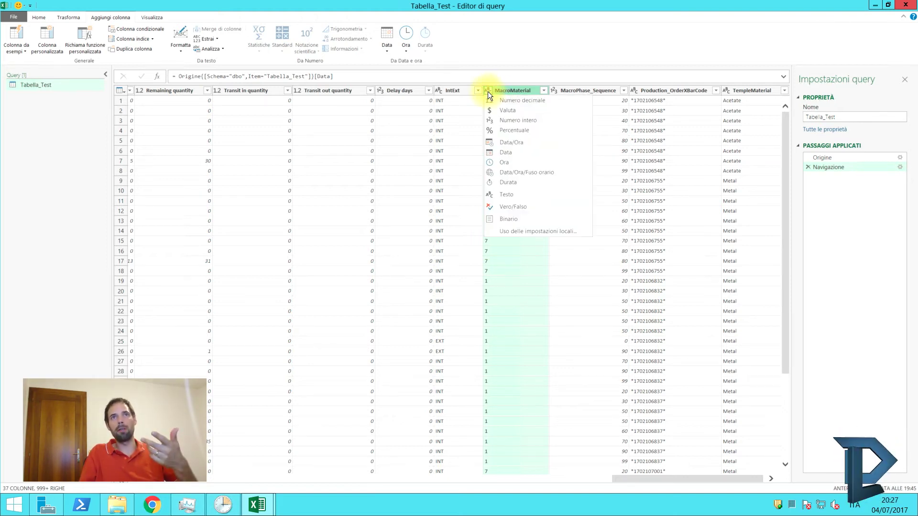
Step: Add a Percent Of column from MacroPhase_Sequence with a base value of 50
click(587, 90)
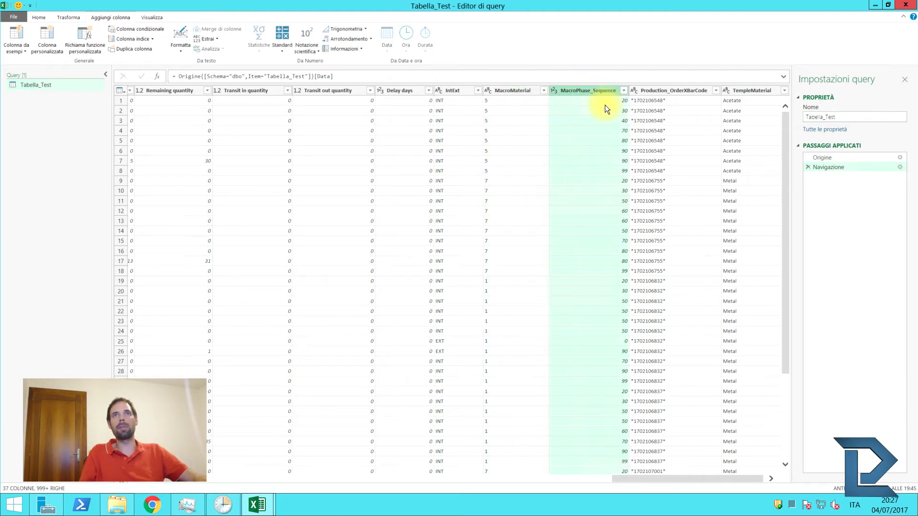
click(281, 49)
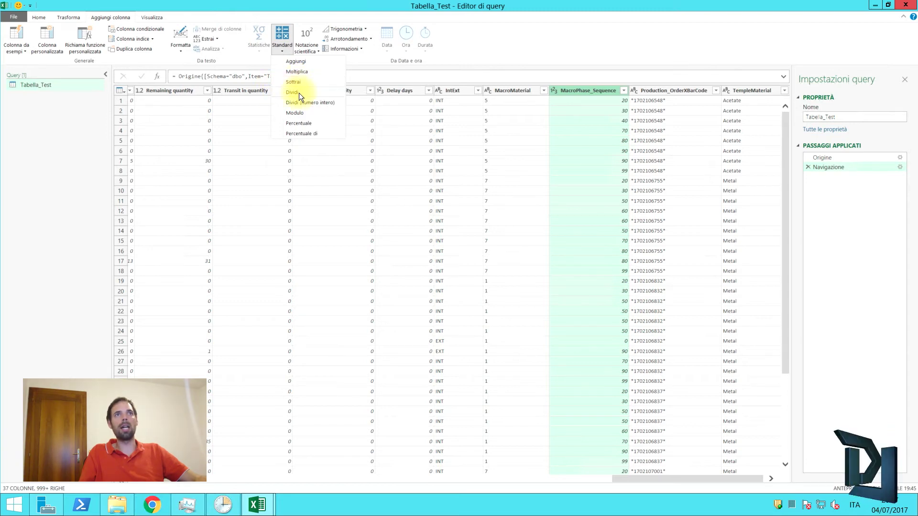
click(314, 132)
click(352, 253)
text(100)
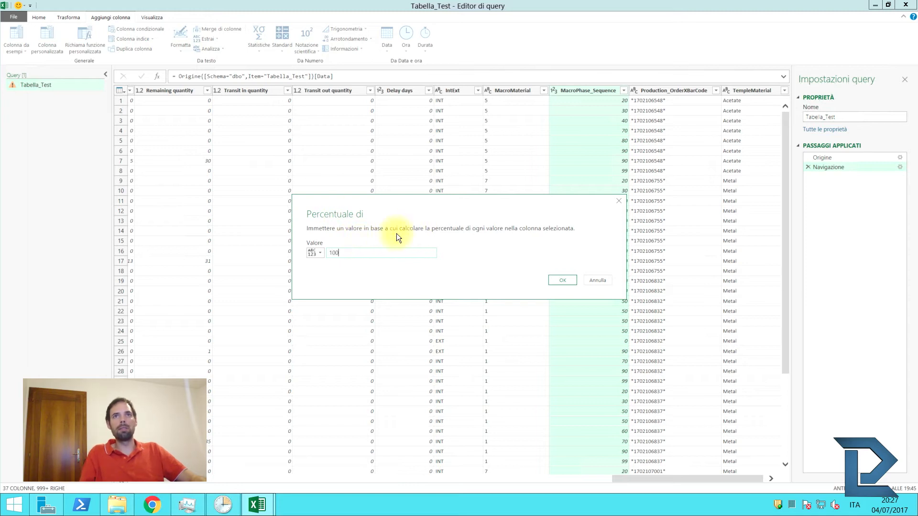
key(ctrl+a)
text(50)
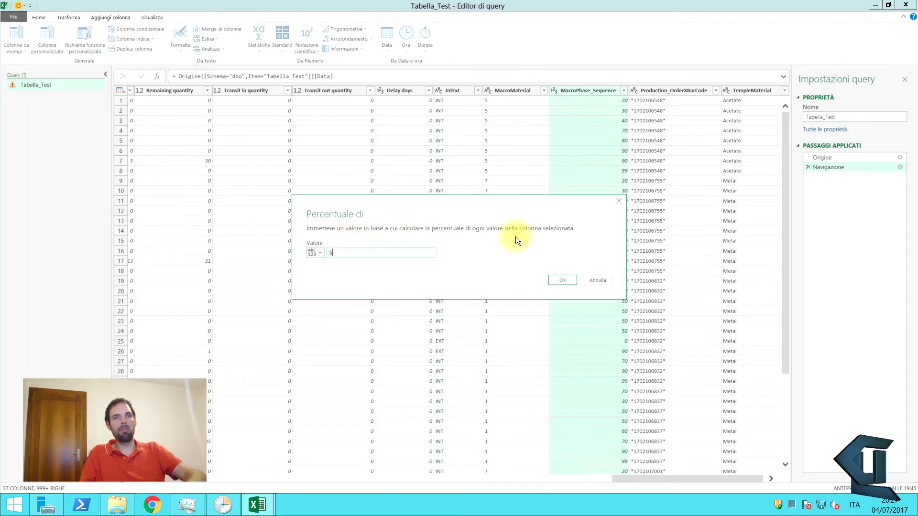
click(570, 285)
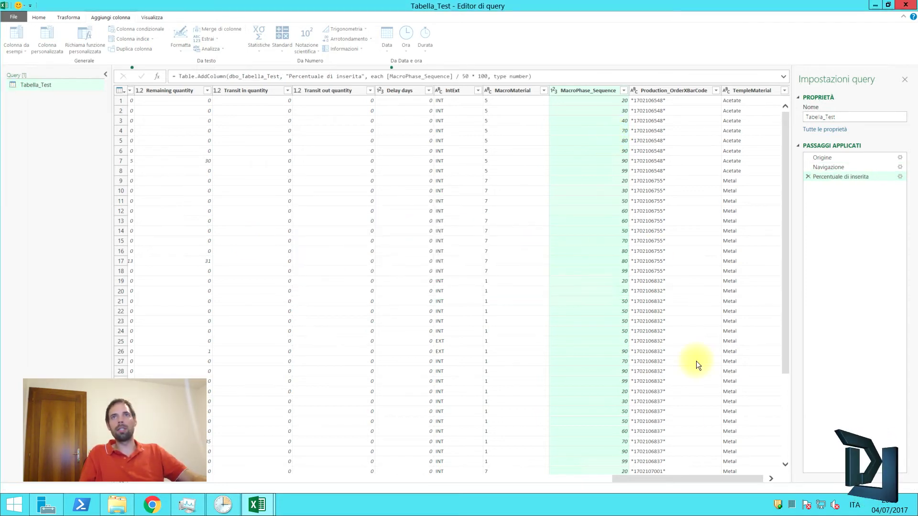
Step: Compare the new percentage column with the MacroPhase_Sequence values in several of the Acetate rows
click(758, 482)
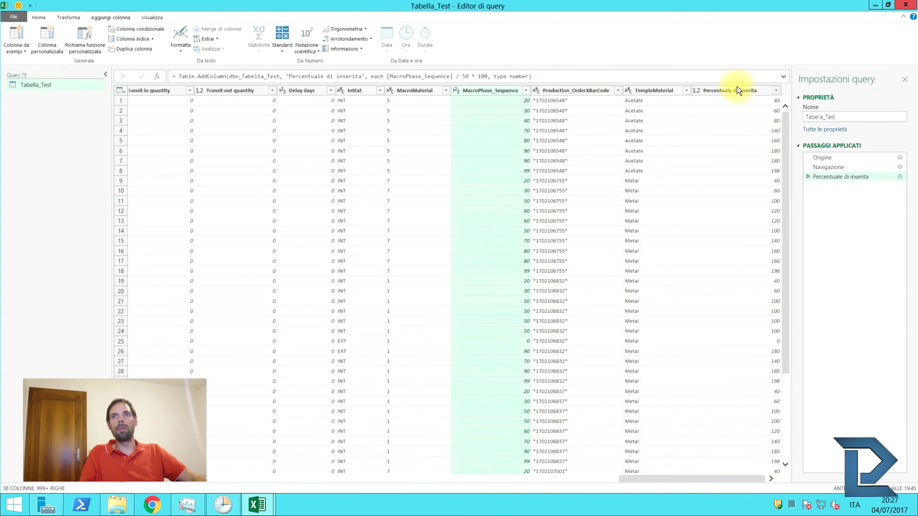
click(520, 102)
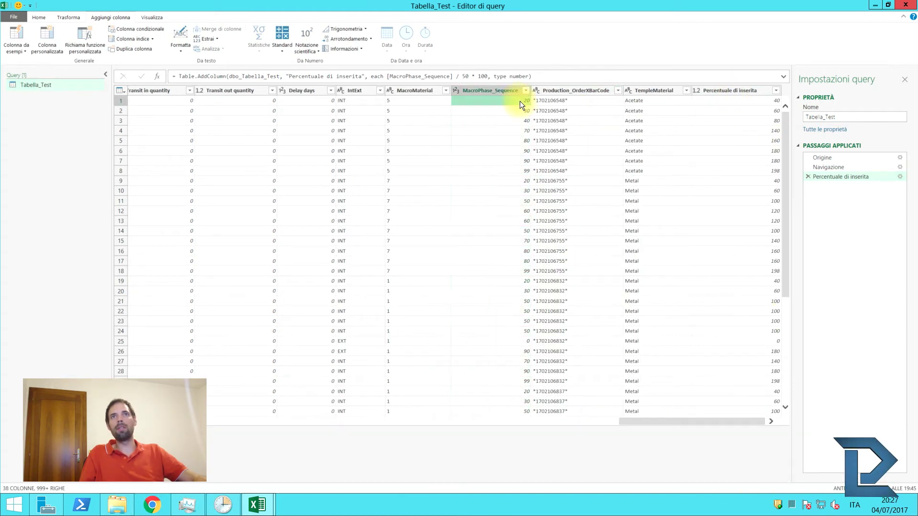
click(769, 101)
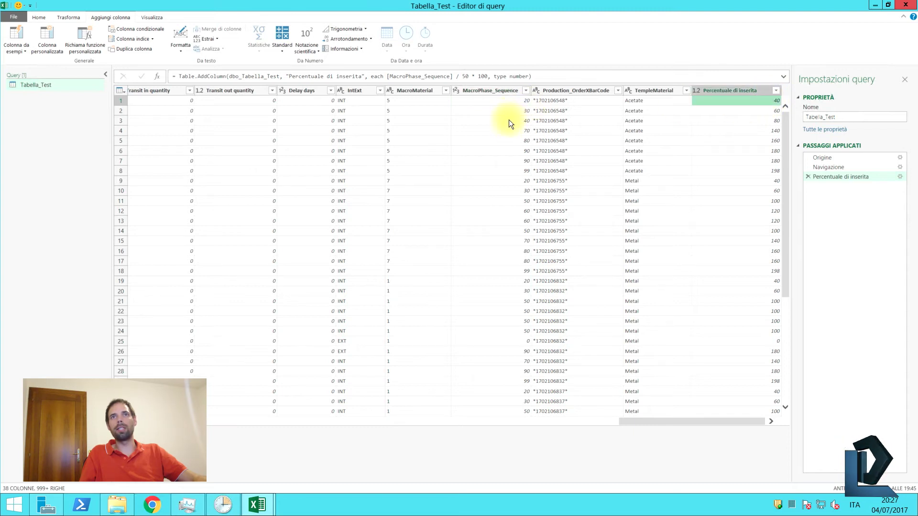
click(519, 152)
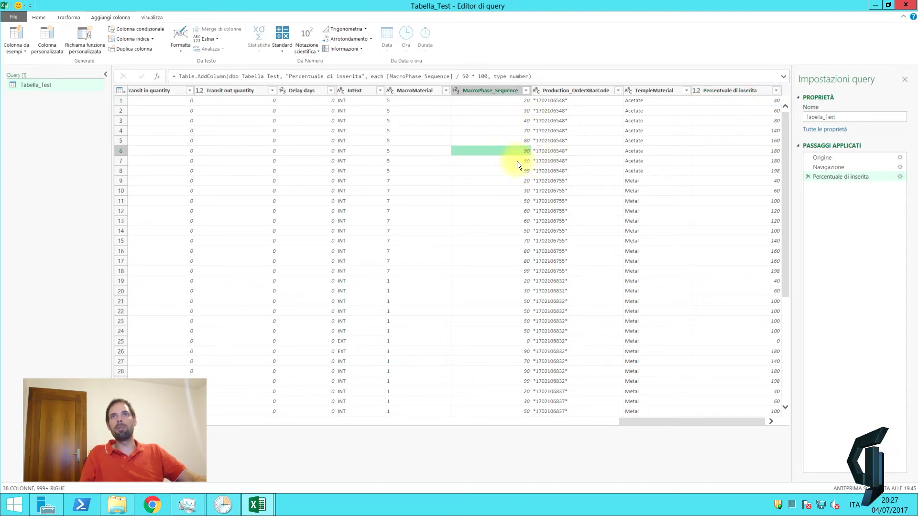
click(524, 173)
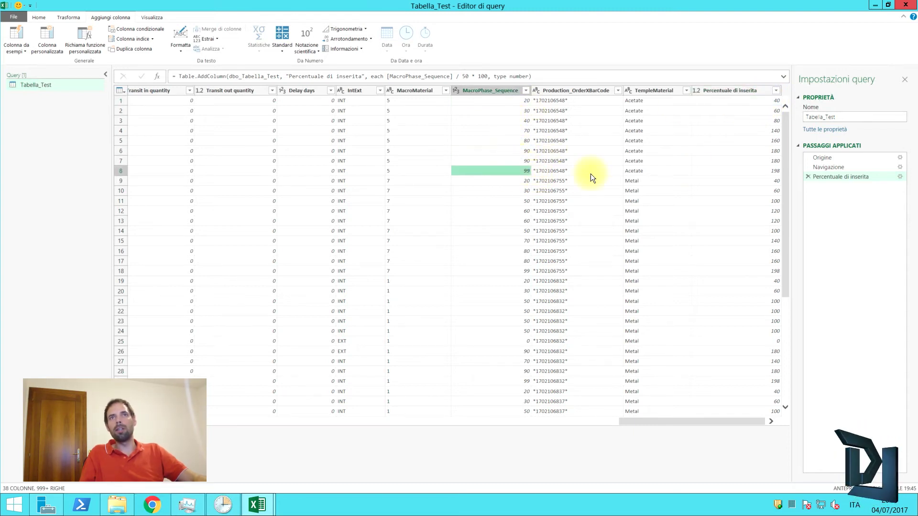
click(774, 172)
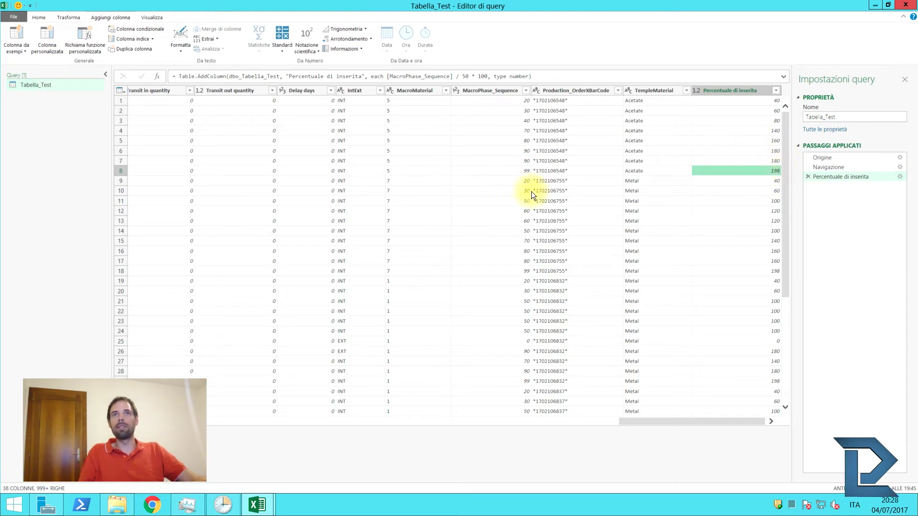
click(509, 161)
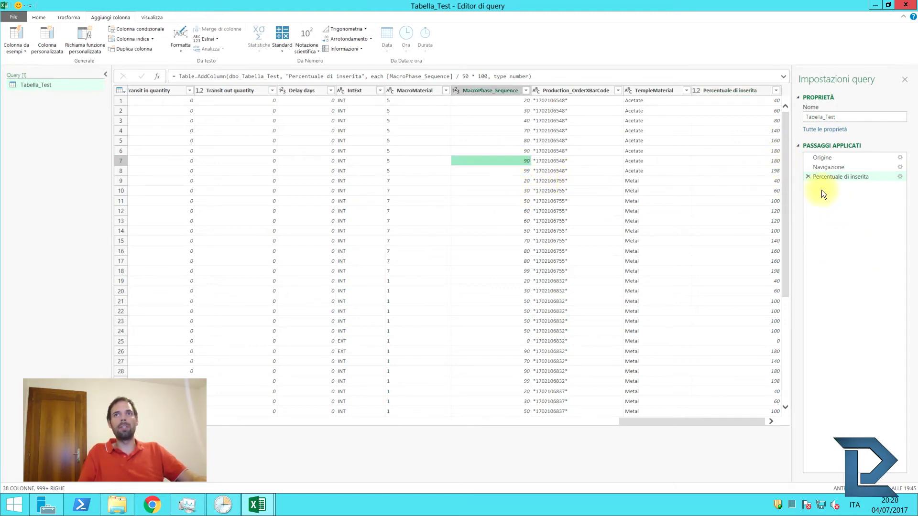
Step: Delete the applied percentage step, and review the information and scientific operations available for the MacroPhase_Sequence column
click(808, 176)
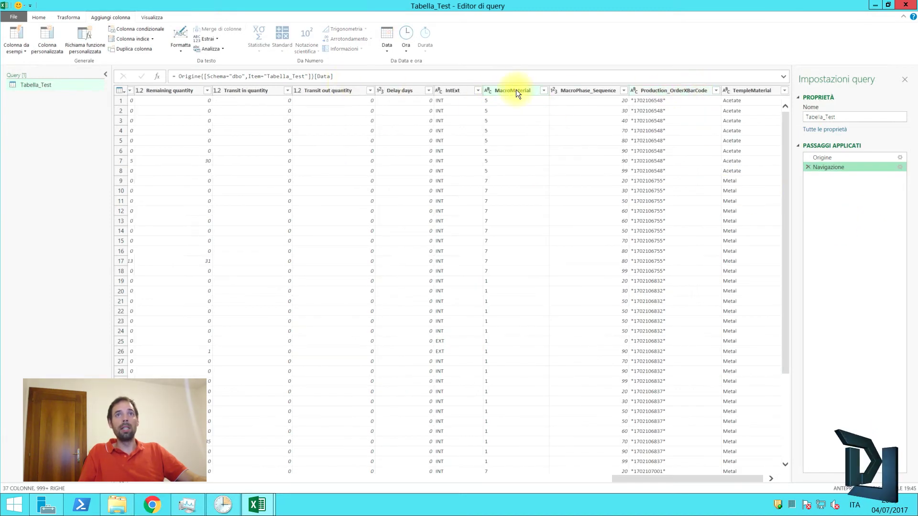
click(558, 90)
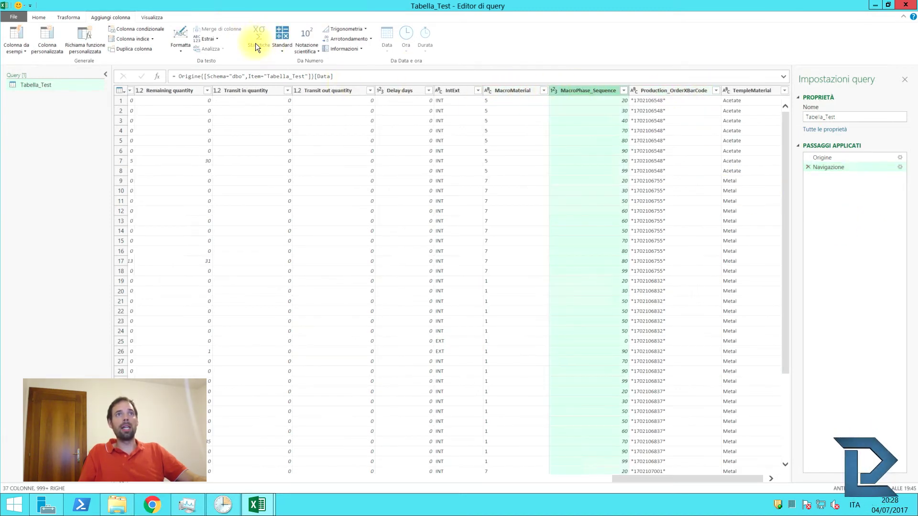
click(359, 49)
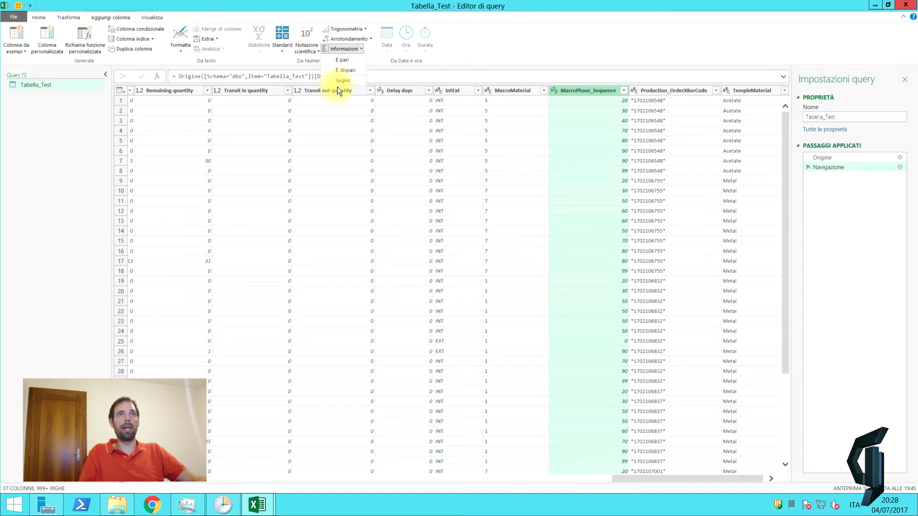
click(312, 50)
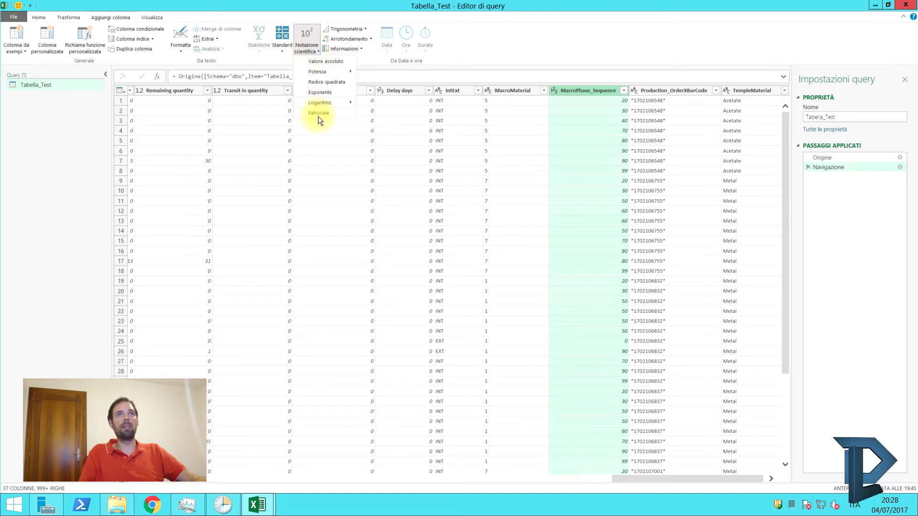
mouse_move(311, 71)
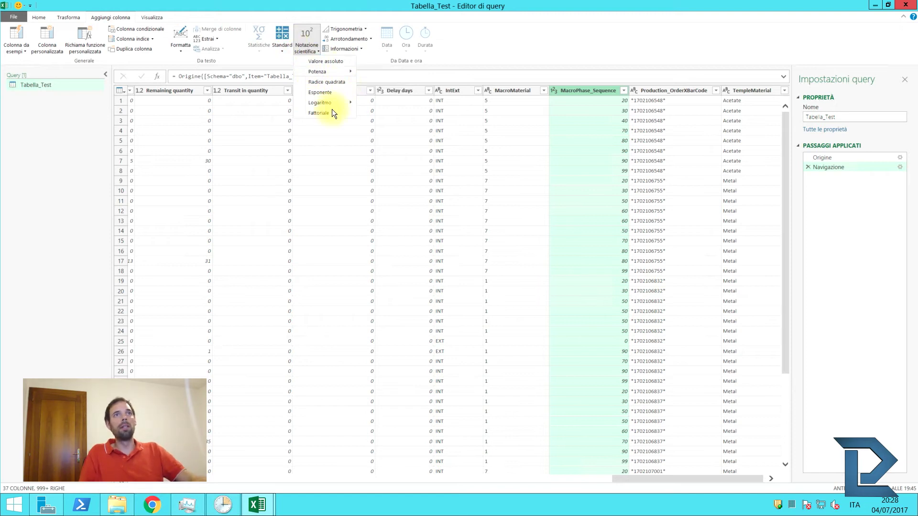
click(531, 37)
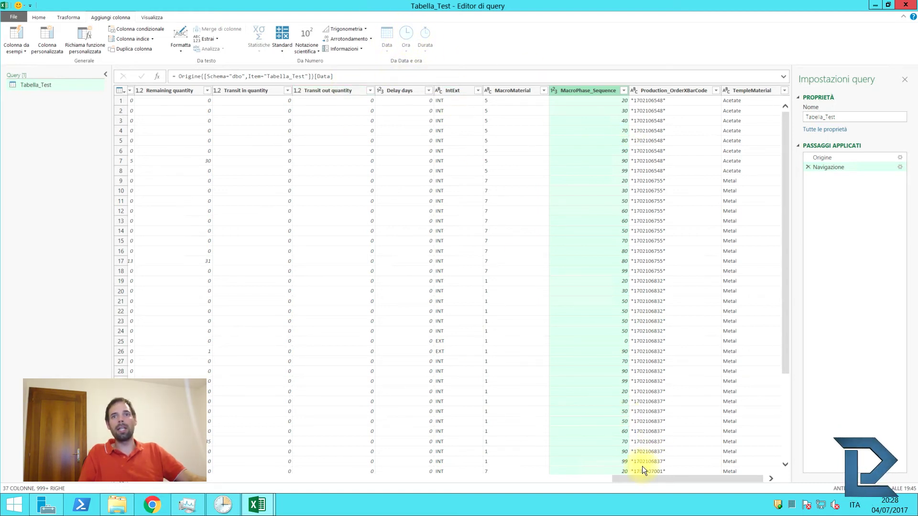
Step: Review the time options for the Scheduled_start(order) column, and add a column extracting its year
drag(633, 480, 441, 472)
drag(300, 466, 287, 471)
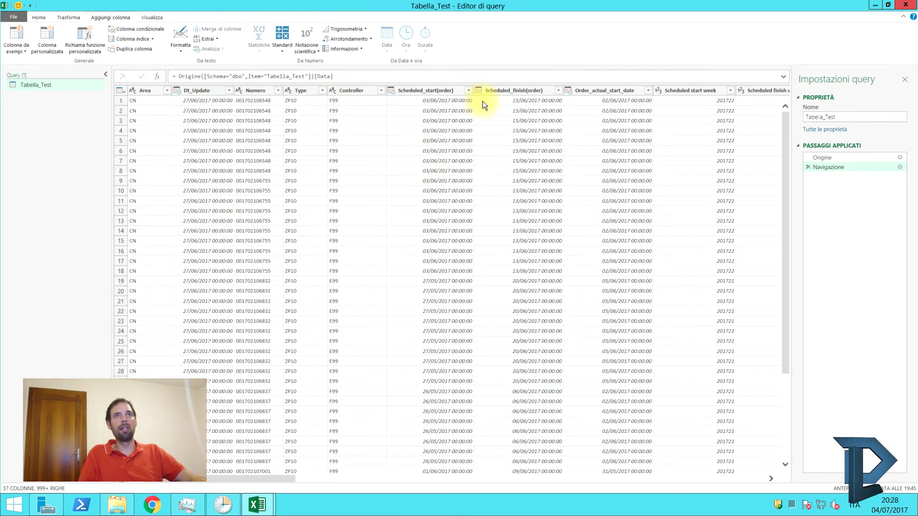
click(435, 91)
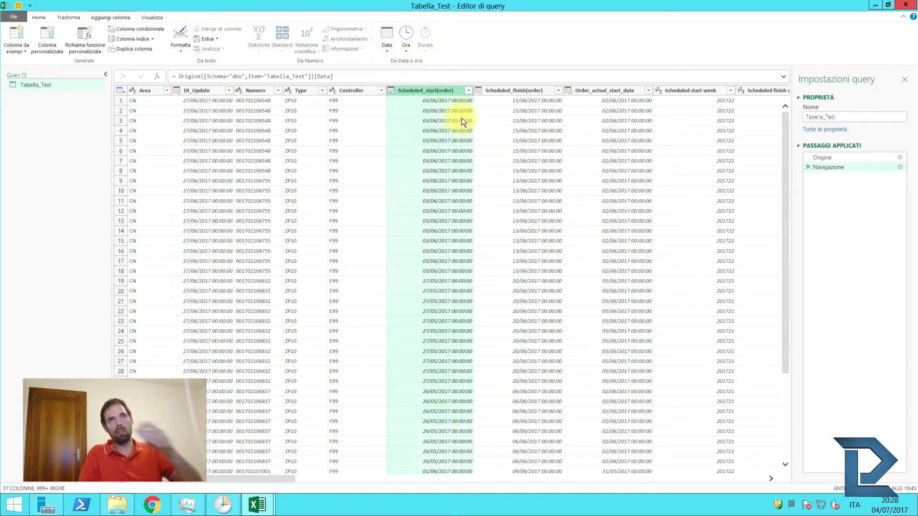
click(405, 48)
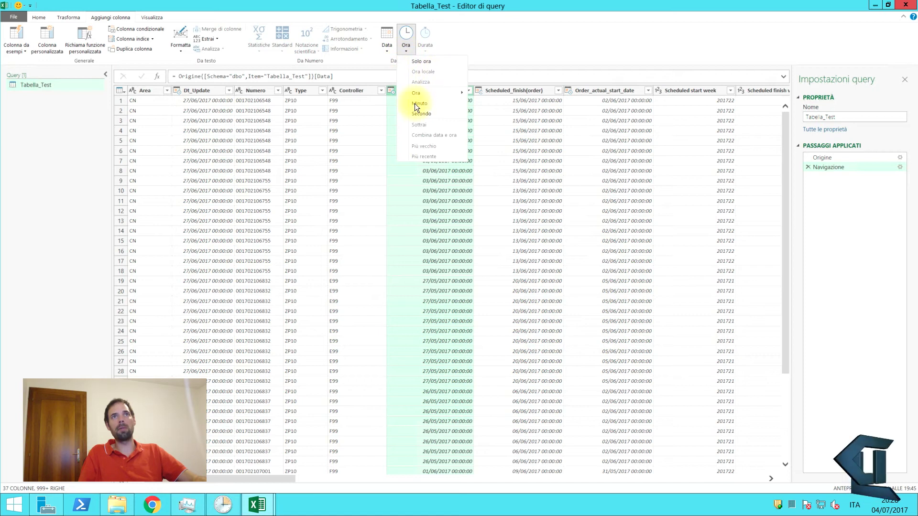
mouse_move(427, 94)
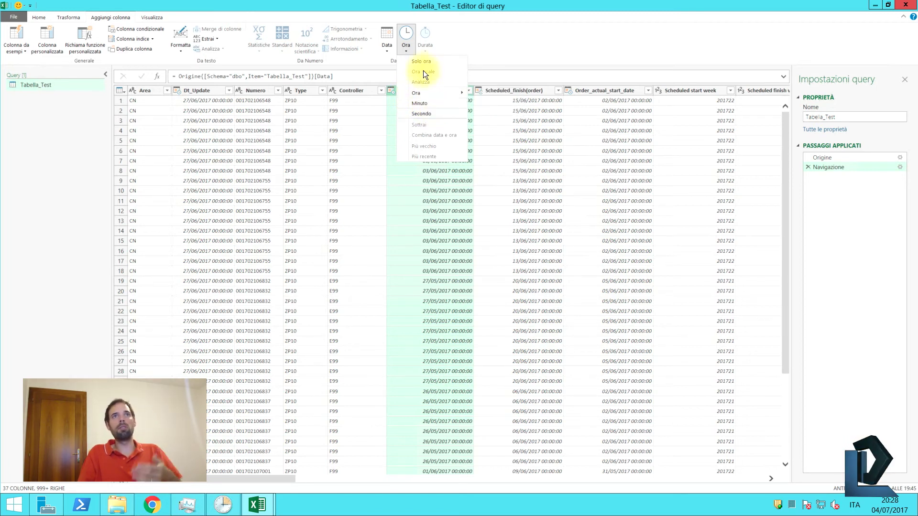
click(386, 53)
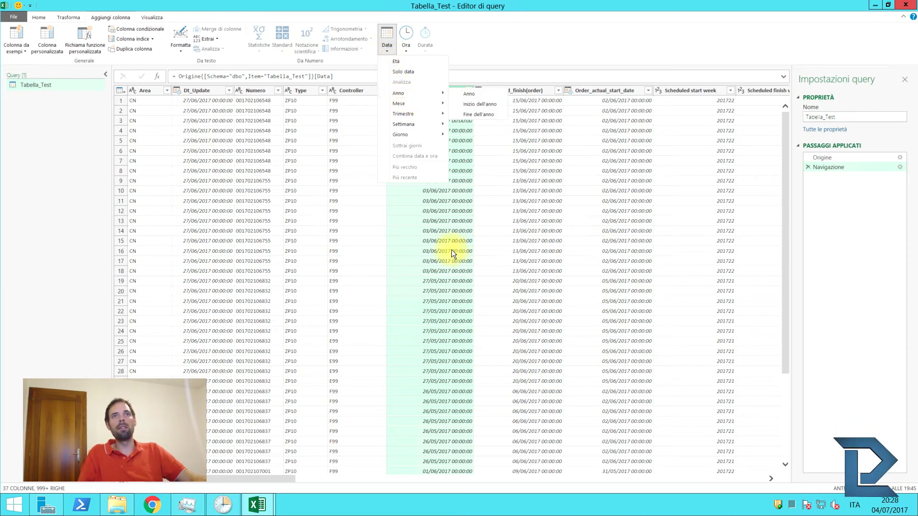
click(467, 93)
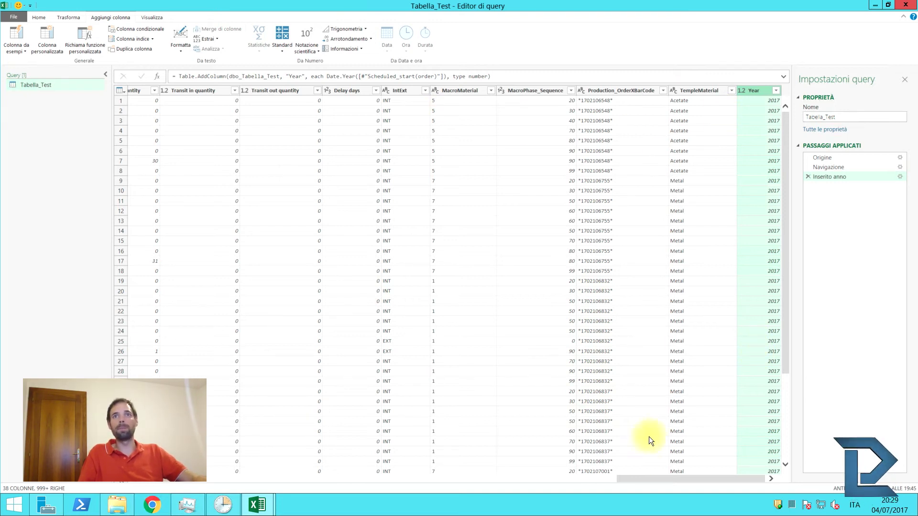
Step: Add a column with the day name of Scheduled_start(order), and check its values in the first rows
click(645, 474)
drag(662, 426, 220, 425)
click(428, 88)
click(390, 50)
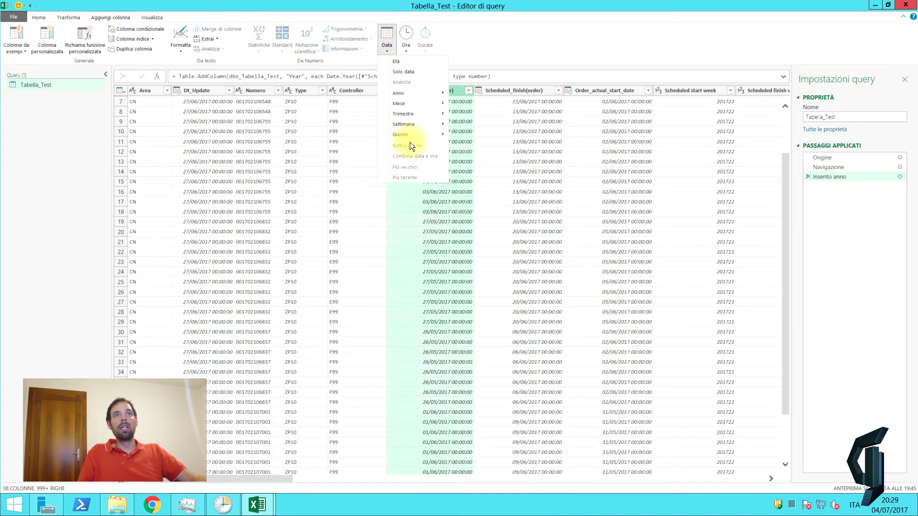
mouse_move(422, 113)
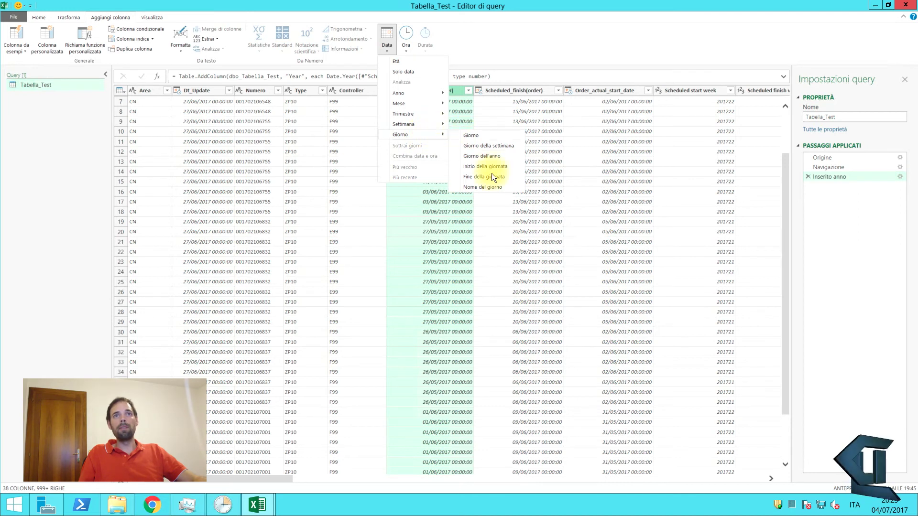
click(481, 188)
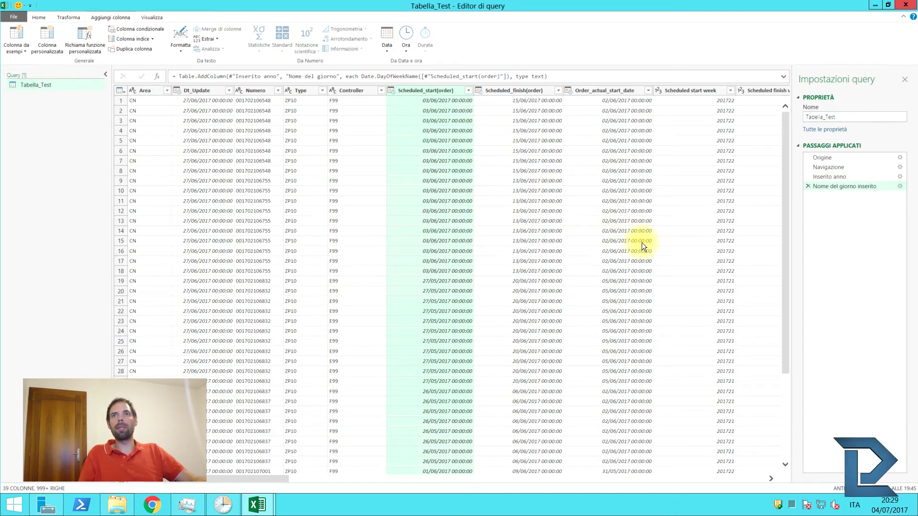
click(406, 479)
click(766, 478)
click(767, 478)
click(718, 108)
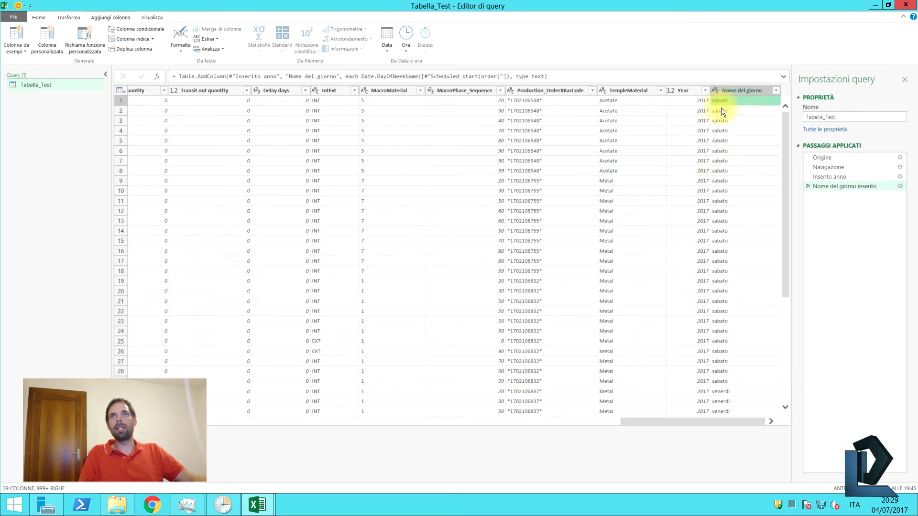
Step: Add a Subtract Days column that calculates Scheduled_start(order) minus Scheduled_finish(order)
click(387, 48)
click(385, 43)
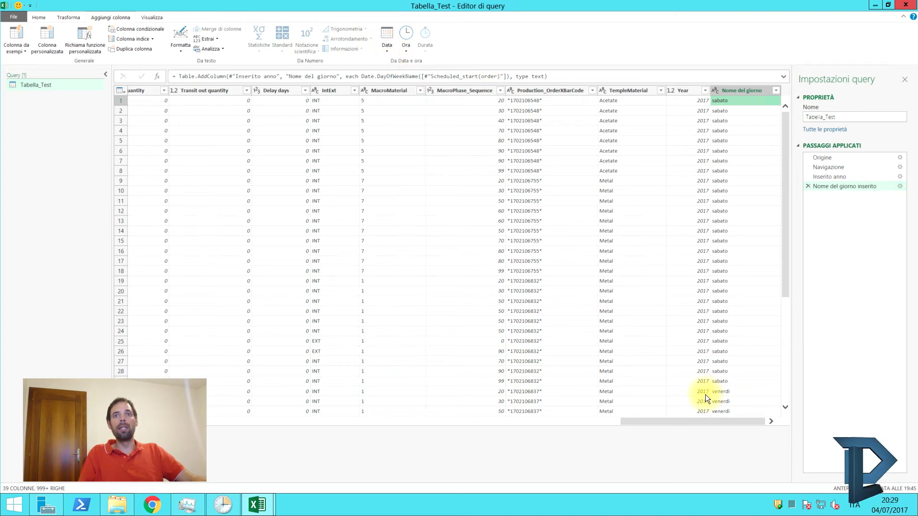
drag(698, 421, 267, 421)
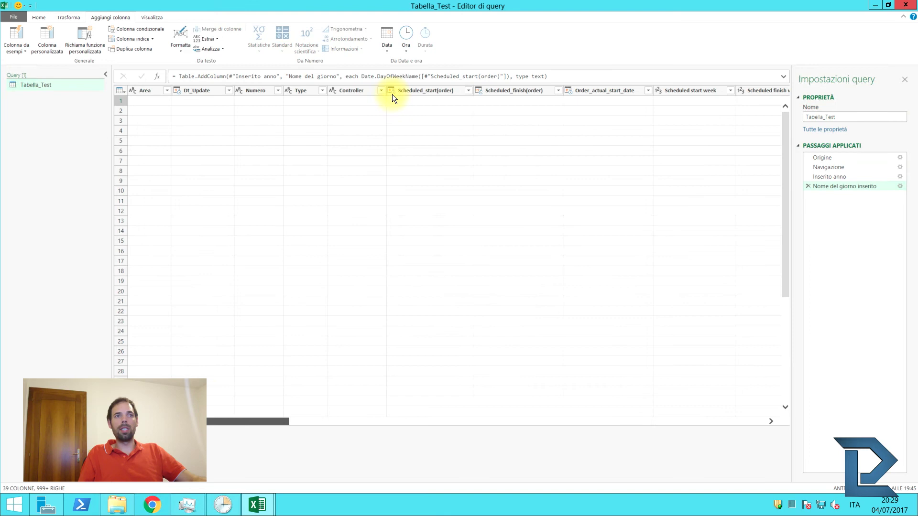
click(437, 92)
click(386, 48)
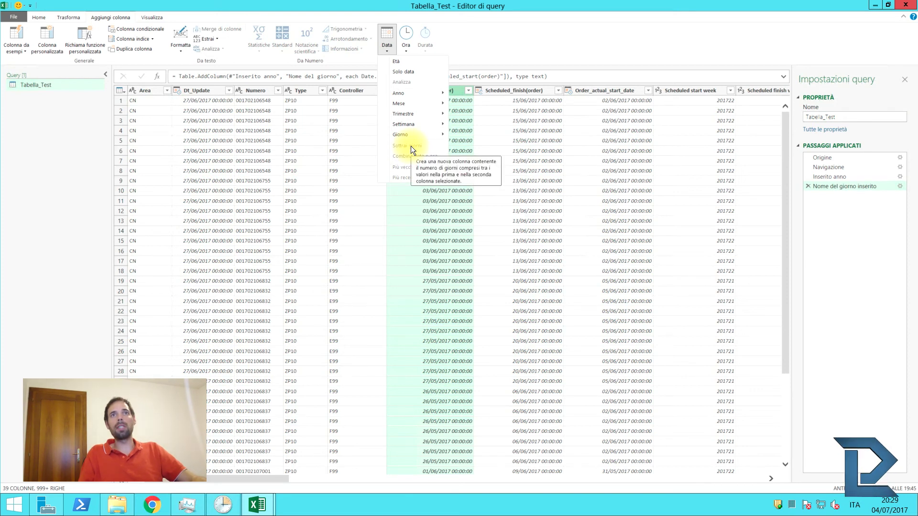
click(477, 58)
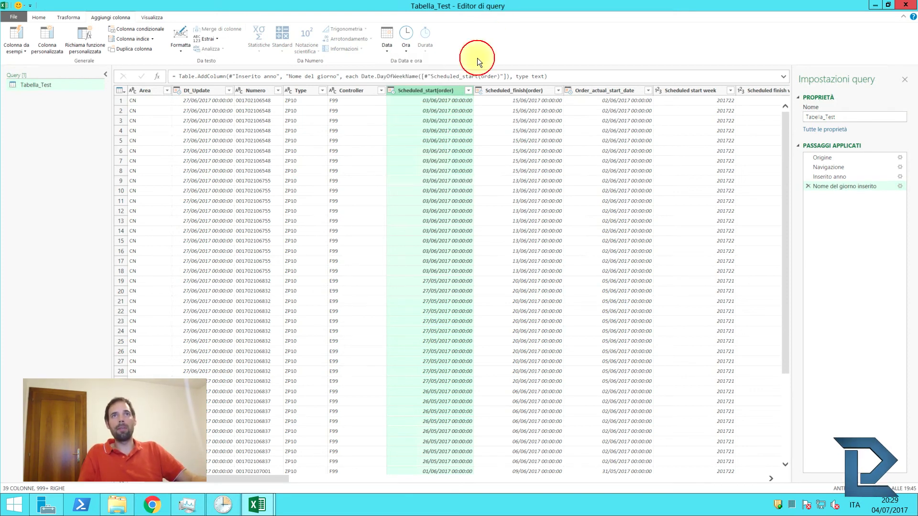
ctrl+click(508, 90)
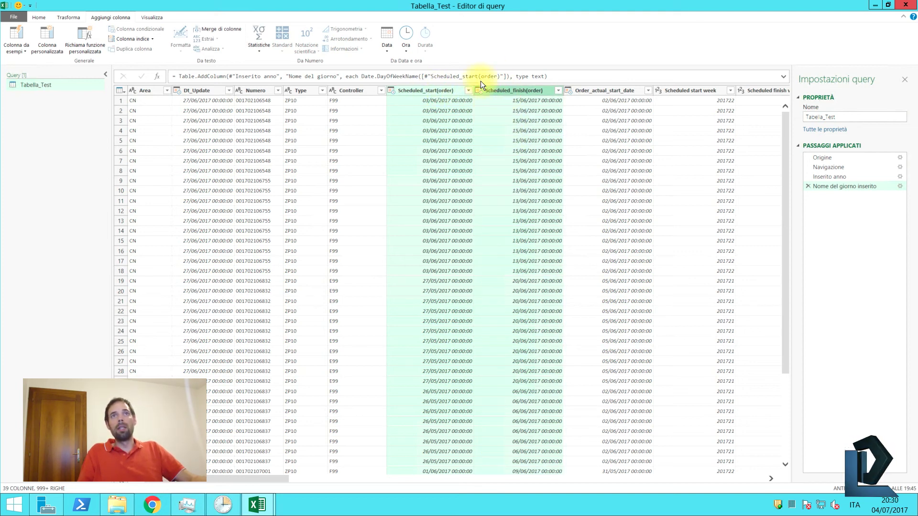
click(386, 51)
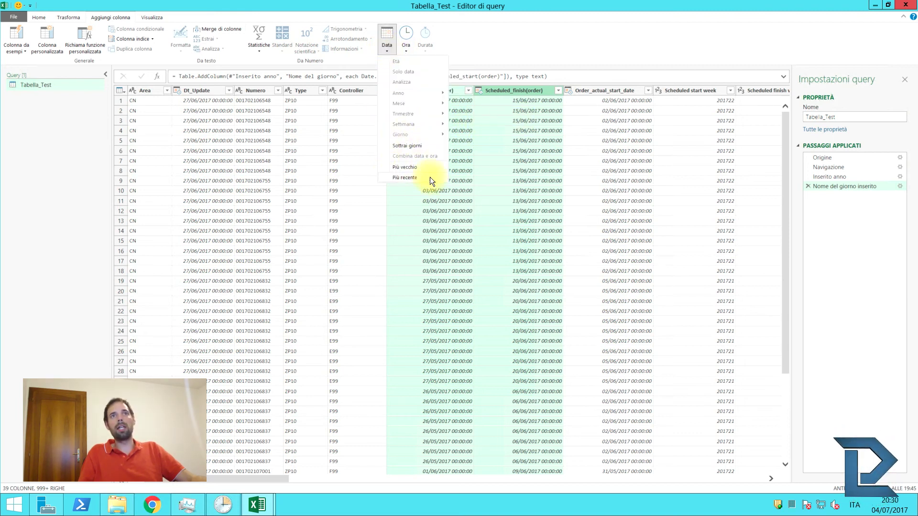
click(407, 145)
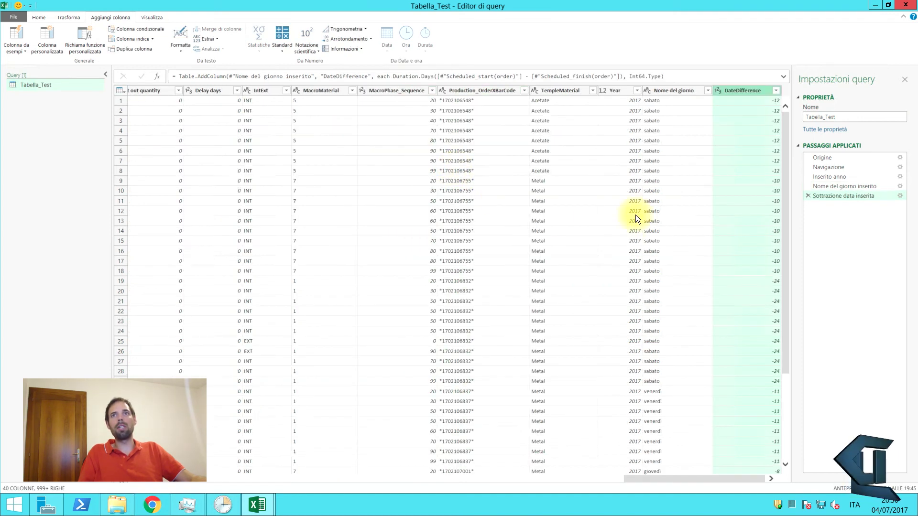
click(762, 122)
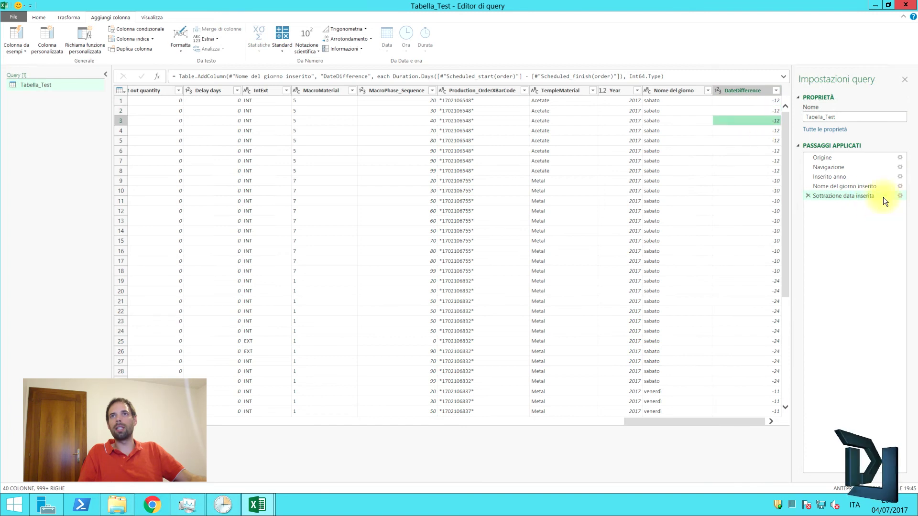
Step: Open the date subtraction step for editing and examine the two date references in its Duration.Days formula
click(901, 196)
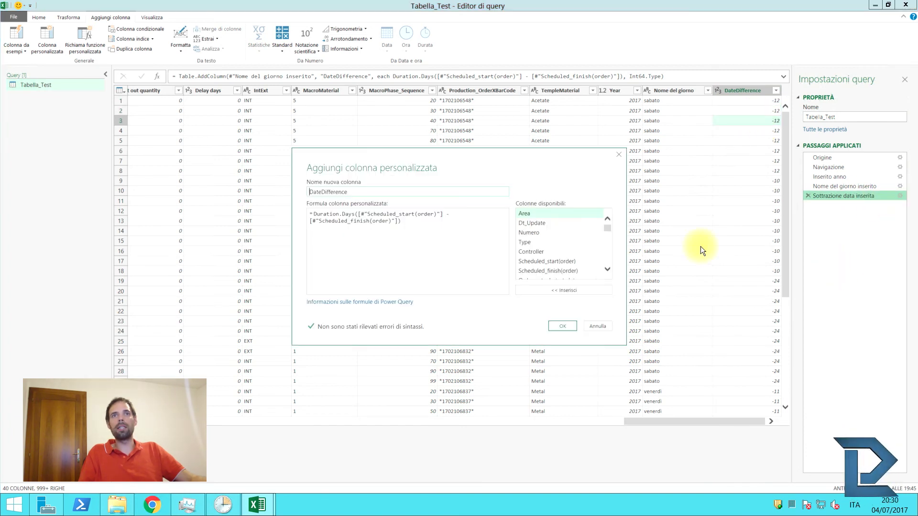
drag(416, 220, 249, 197)
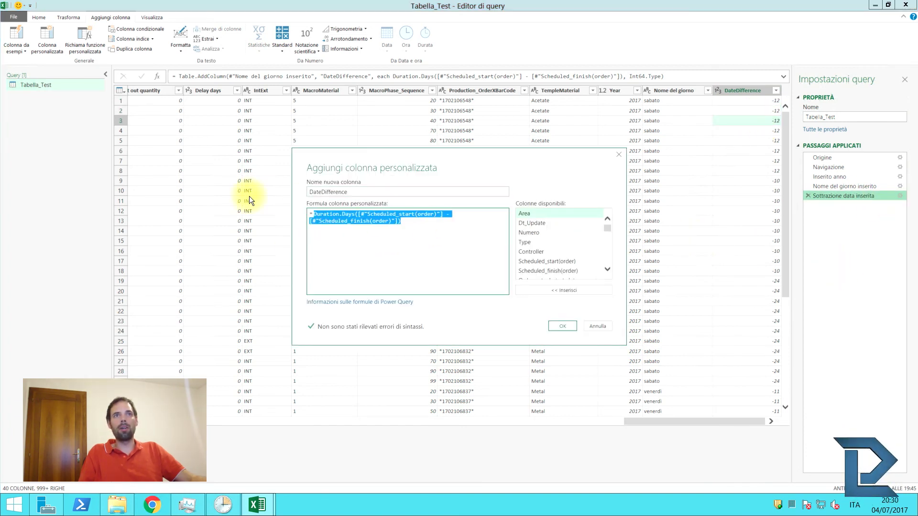
click(378, 239)
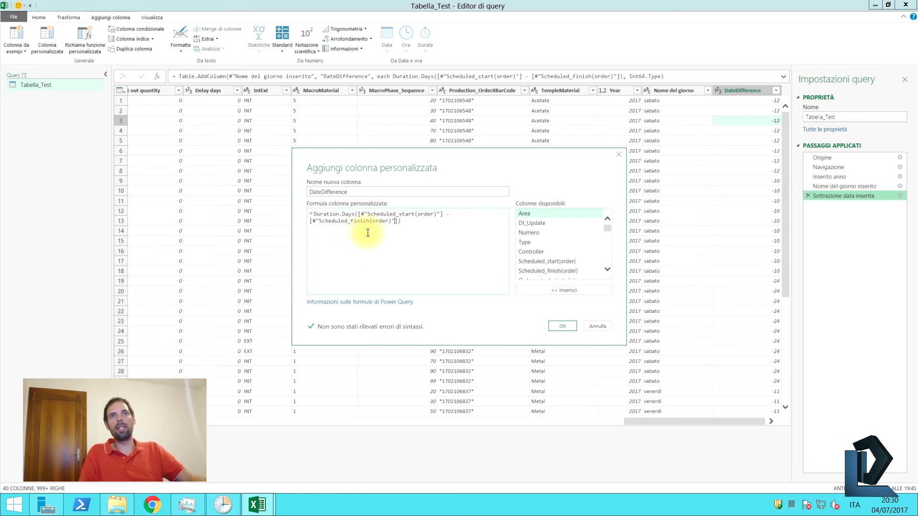
drag(443, 214, 314, 213)
click(370, 221)
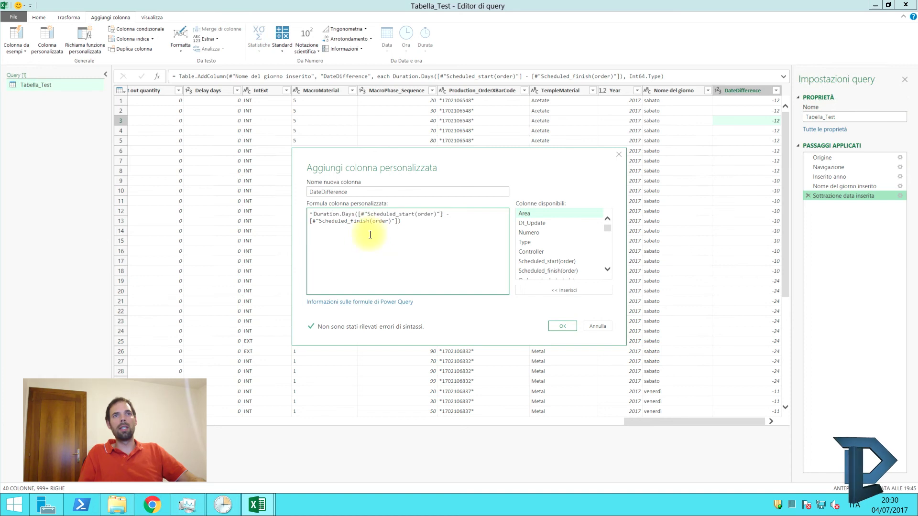
drag(399, 222, 310, 222)
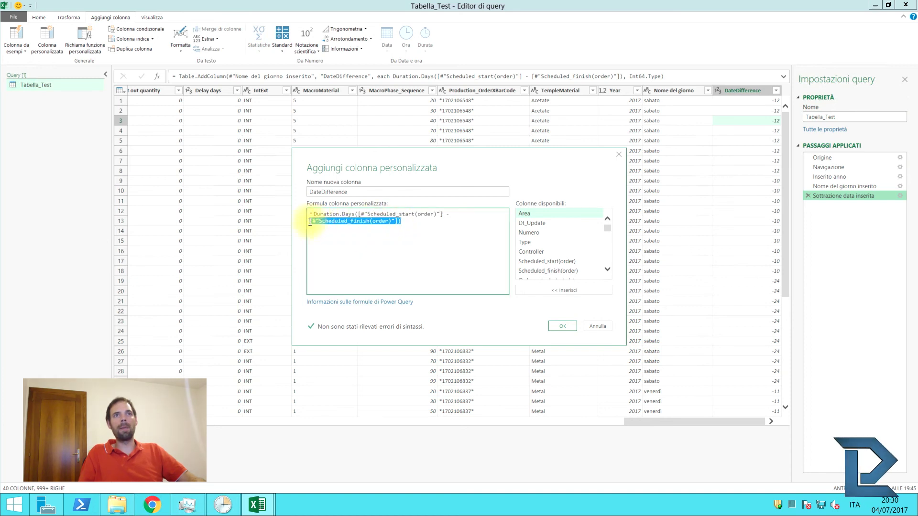
Step: Move the Scheduled_finish(order) reference to the start of the Duration.Days argument, ahead of Scheduled_start(order)
key(Left)
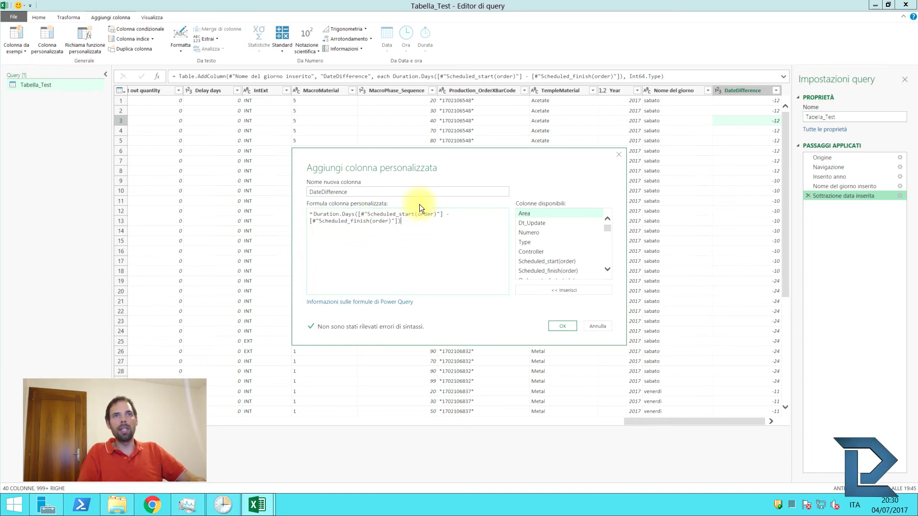
key(shift+Left)
key(shift+Left)
key(shift+Left)
key(shift+Left)
key(shift+Left)
key(shift+Left)
key(shift+Left)
key(shift+Left)
key(shift+Left)
key(shift+Left)
key(shift+Left)
key(shift+Left)
key(shift+Left)
key(shift+Left)
key(shift+Left)
key(shift+Left)
key(shift+Left)
key(shift+Left)
key(shift+Left)
key(shift+Left)
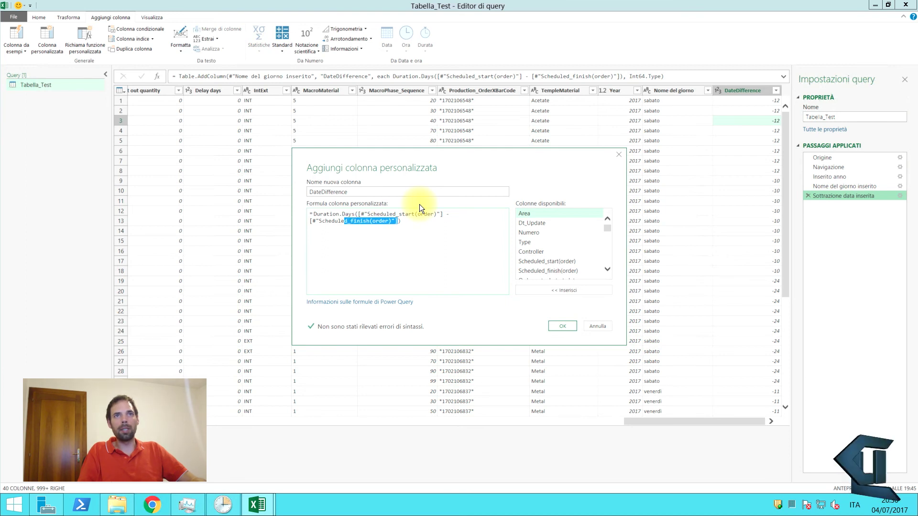
key(shift+Left)
key(shift+Left)
key(shift+Left)
key(shift+Left)
key(shift+Left)
key(shift+Left)
key(shift+Left)
key(ctrl+c)
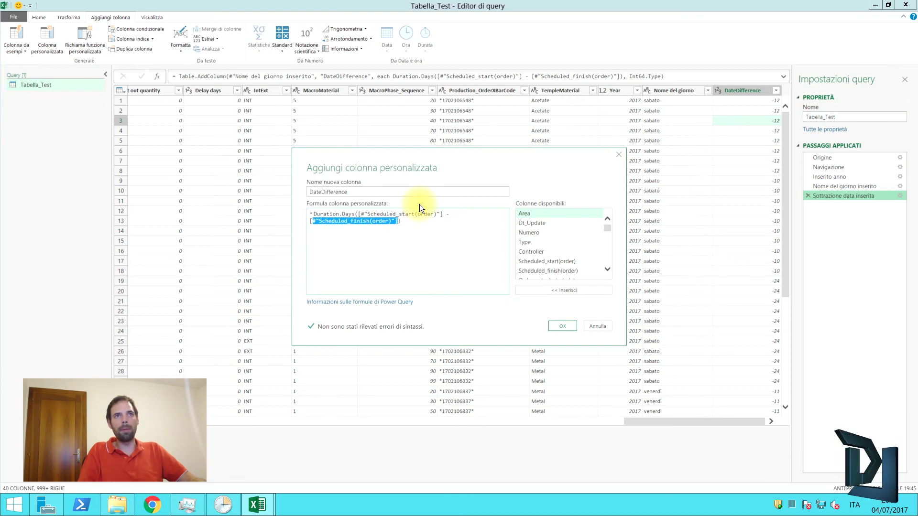
key(shift+Right)
key(BackSpace)
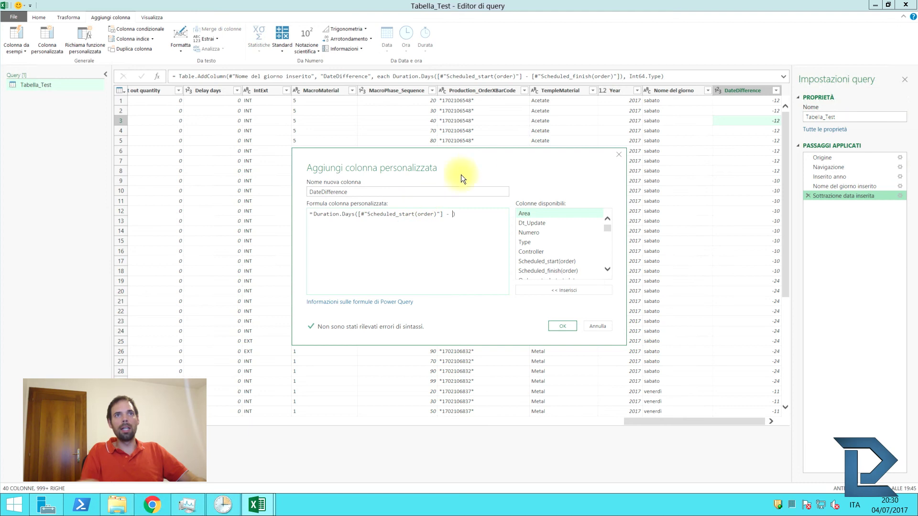
click(359, 215)
key(ctrl+v)
Step: Move the Scheduled_start(order) reference behind the minus sign in the Duration.Days formula and apply the edited DateDifference column
key(shift+Right)
key(shift+Right)
key(shift+Right)
key(shift+Right)
key(shift+Right)
key(shift+Right)
key(shift+Right)
key(shift+Right)
key(shift+Right)
key(shift+Right)
key(shift+Right)
key(shift+Right)
key(shift+Right)
key(shift+Right)
key(shift+Right)
key(shift+Right)
key(shift+Right)
key(shift+Right)
key(shift+Right)
key(shift+Right)
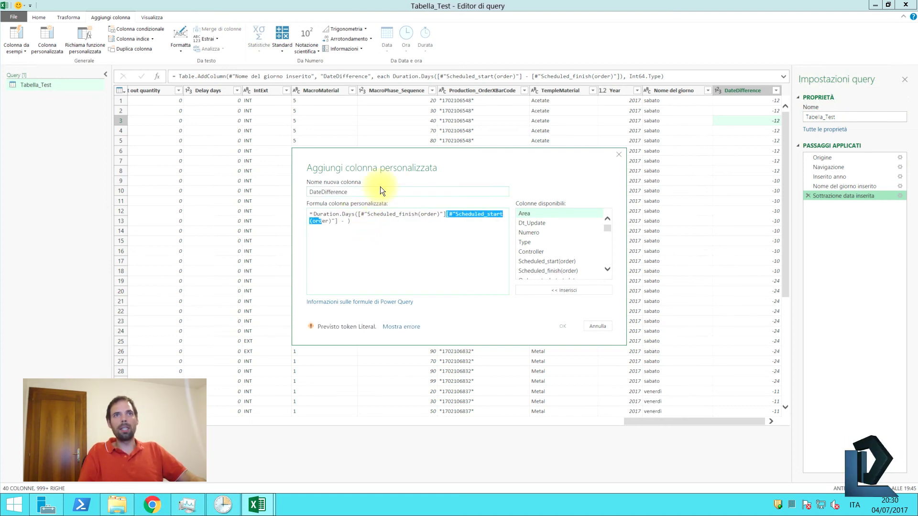
key(shift+Left)
key(shift+Left)
key(shift+Left)
key(ctrl+c)
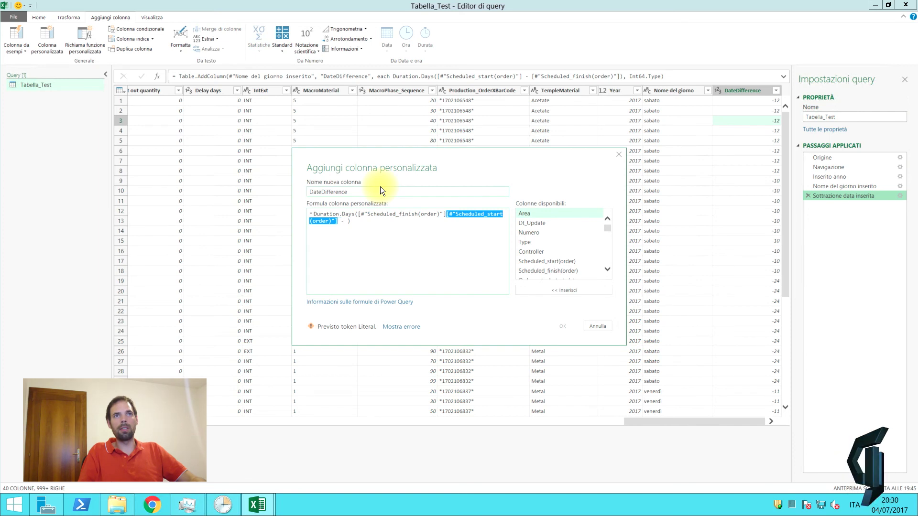
key(BackSpace)
key(Right)
key(Right)
key(Right)
key(ctrl+v)
click(562, 327)
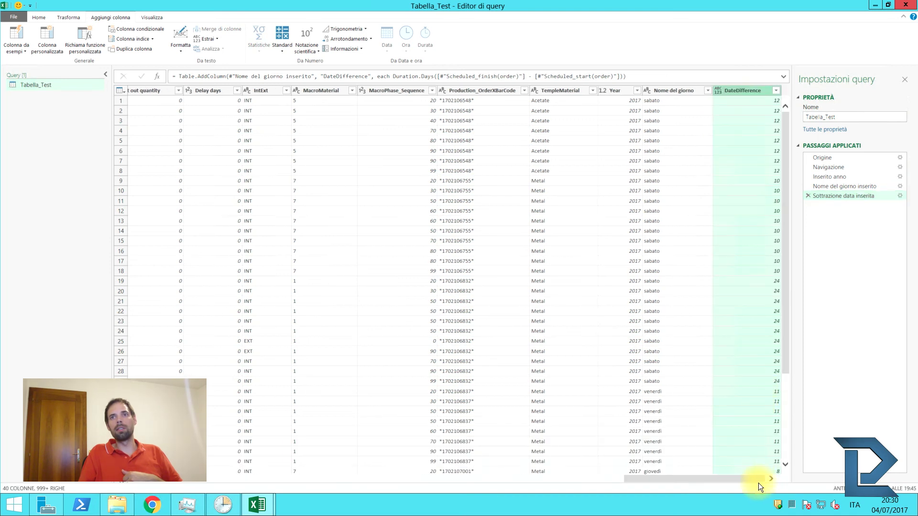
Step: Check the first DateDifference value and review the date subtraction step's formula, leaving it without changes
click(762, 103)
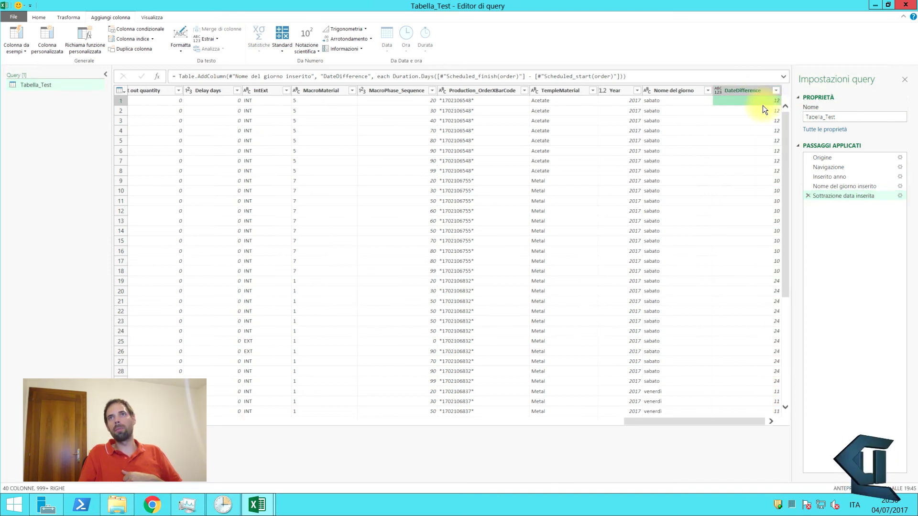
click(900, 196)
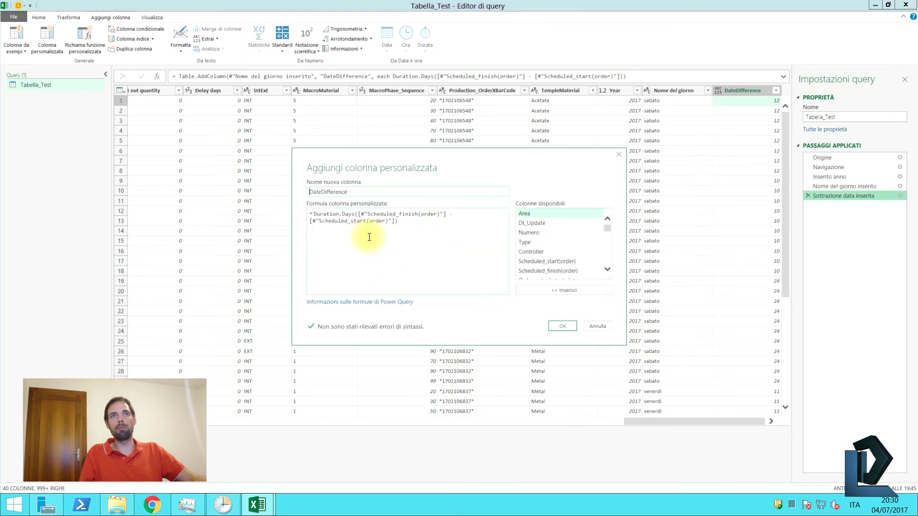
click(598, 326)
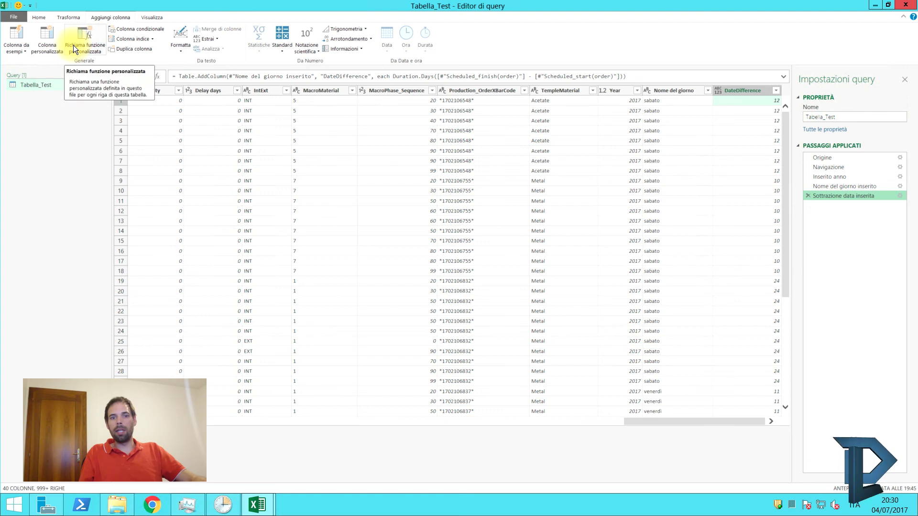
Step: Start a new custom column in Tabella_Test and make its blank formula ready for entry
click(47, 44)
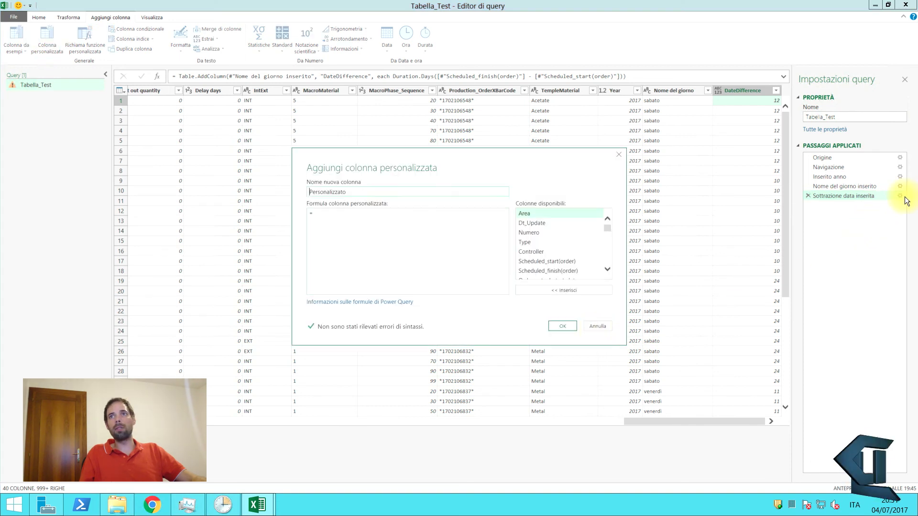
click(339, 221)
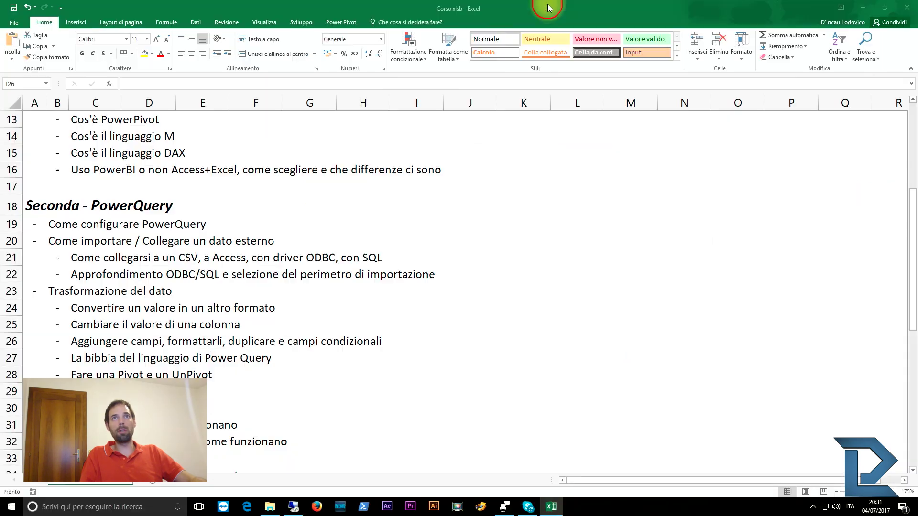
Step: In the Corso.xlsb outline in Excel, select the topic on adding fields in row 26 and "La bibbia del linguaggio di Power Query" in C27:F27
click(79, 342)
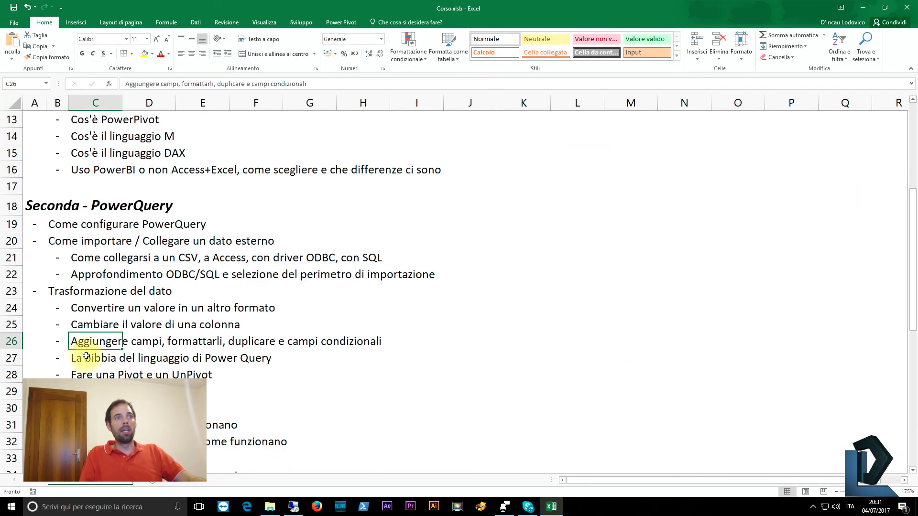
drag(82, 358, 268, 358)
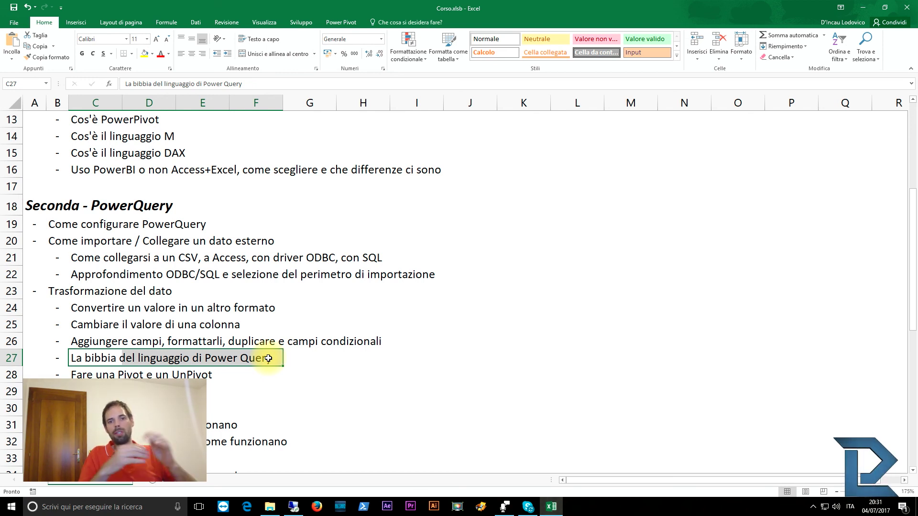
Step: Return to the Power Query editor and place the cursor in the new custom column's empty formula
click(293, 504)
click(346, 237)
click(382, 238)
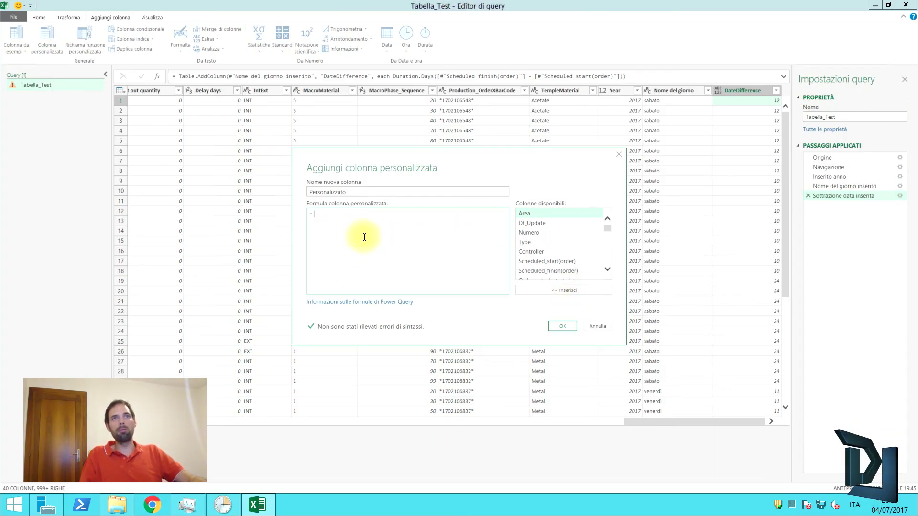